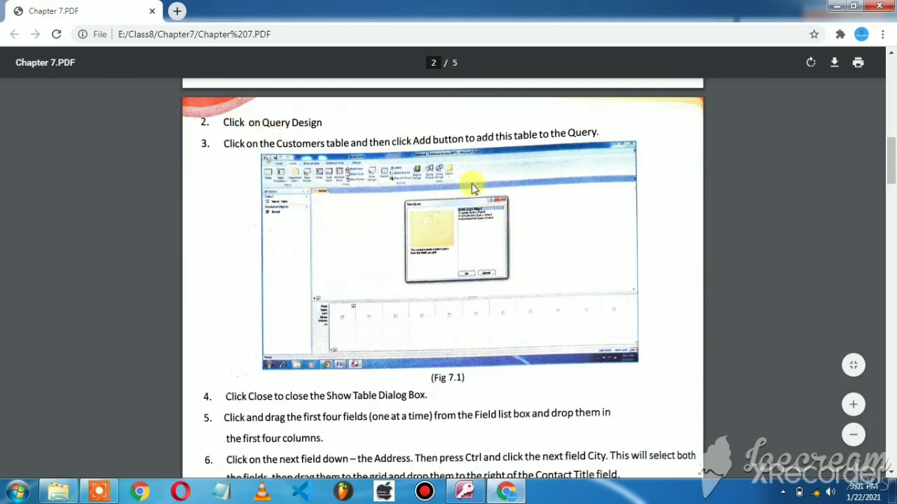
Step: Review the instructions for creating a query in the Chapter 7 PDF
{"action": "scroll", "coordinate": [446, 208], "scroll_direction": "down", "scroll_amount": 1}
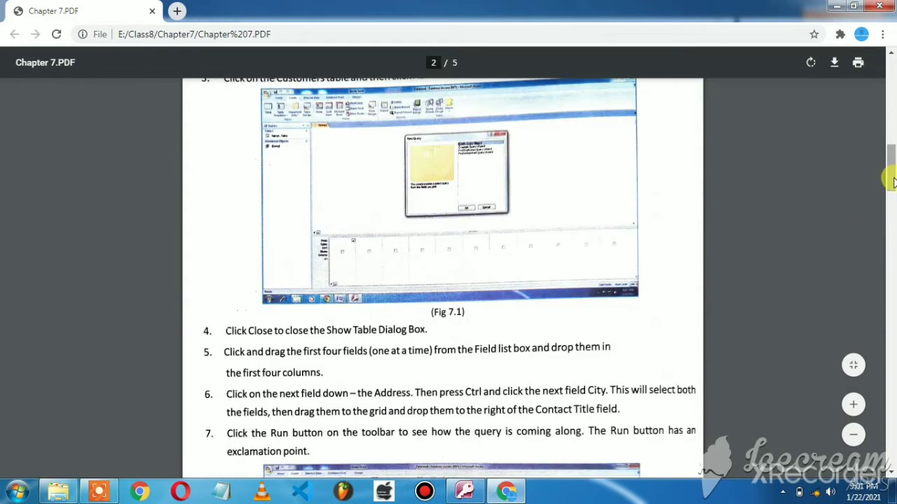
{"action": "scroll", "coordinate": [891, 180], "scroll_direction": "down", "scroll_amount": 2}
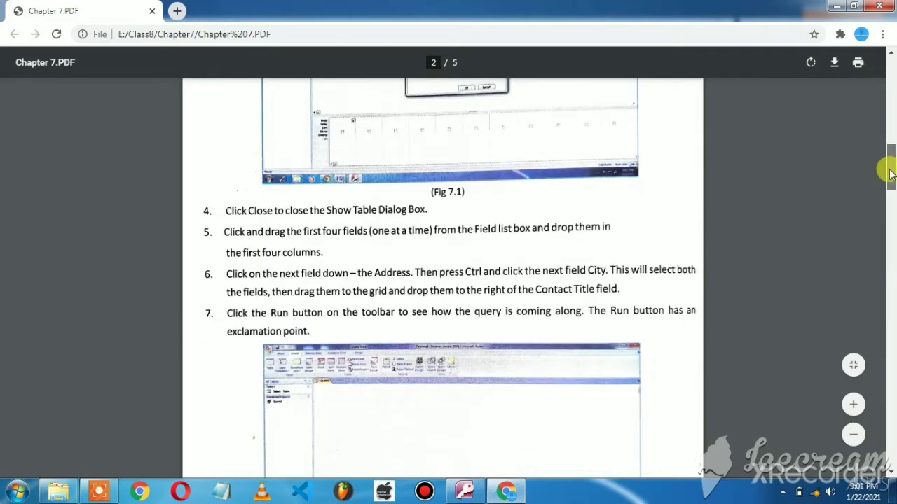
{"action": "scroll", "coordinate": [466, 226], "scroll_direction": "up", "scroll_amount": 4}
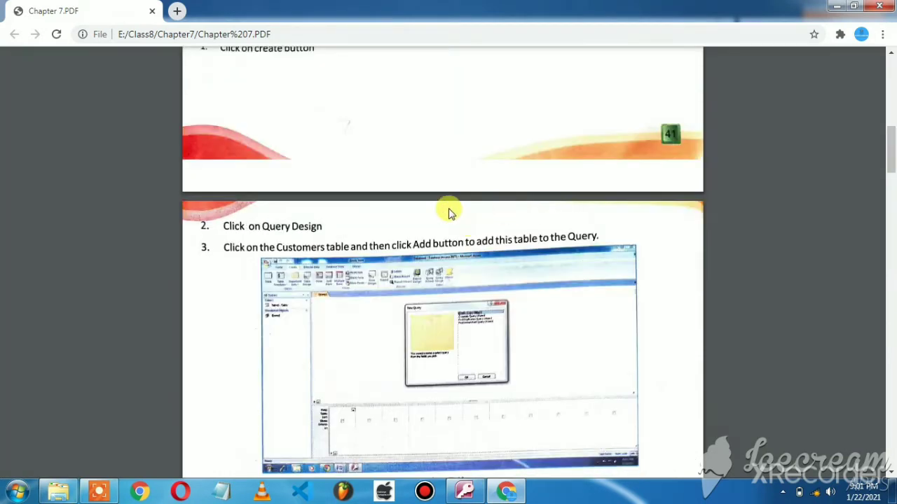
{"action": "scroll", "coordinate": [450, 213], "scroll_direction": "up", "scroll_amount": 6}
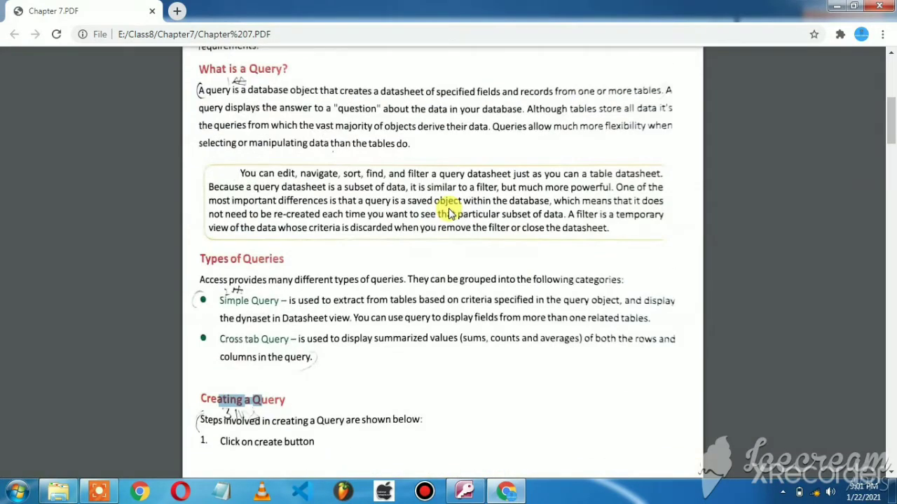
{"action": "scroll", "coordinate": [451, 213], "scroll_direction": "down", "scroll_amount": 6}
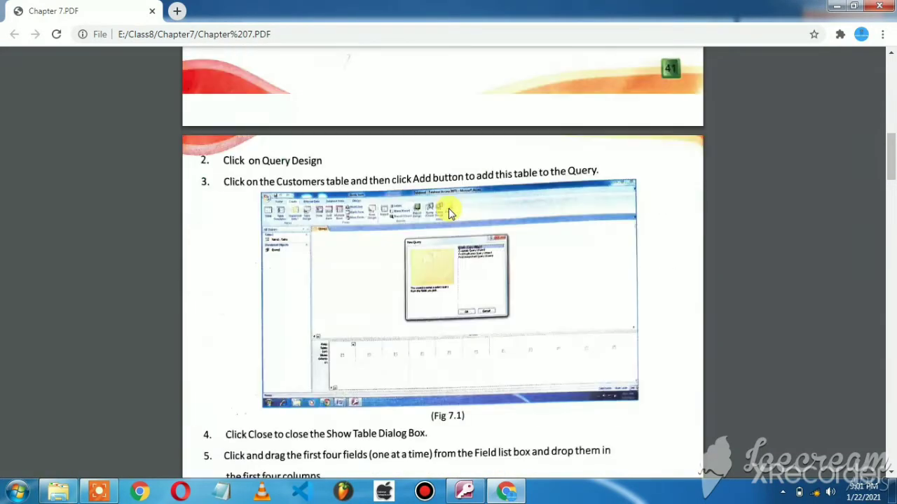
Step: Switch to Microsoft Access, start the Query Wizard in the Class8 database, and move the New Query dialog lower
{"action": "left_click", "coordinate": [469, 492]}
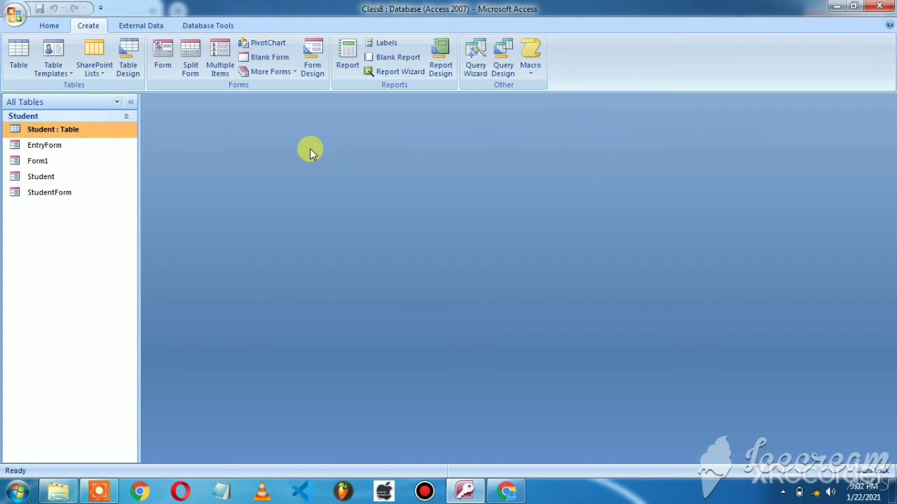
{"action": "left_click", "coordinate": [475, 62]}
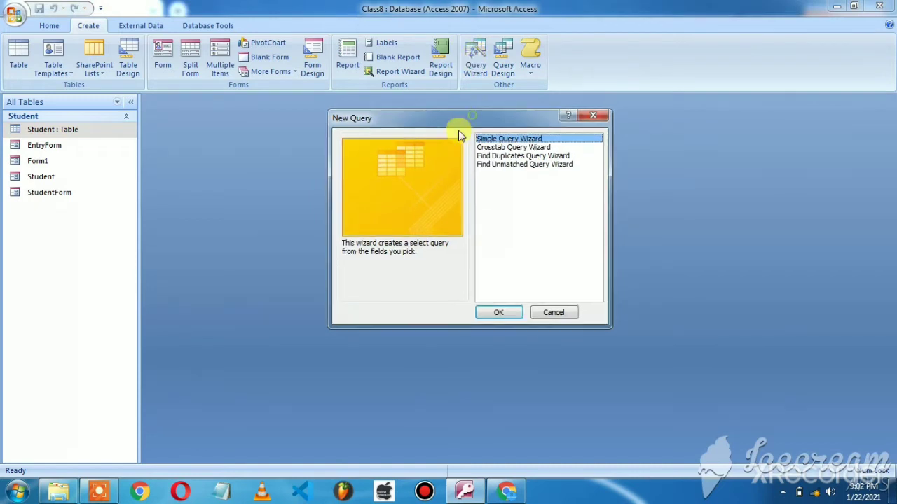
{"action": "left_click_drag", "start_coordinate": [474, 117], "coordinate": [451, 147]}
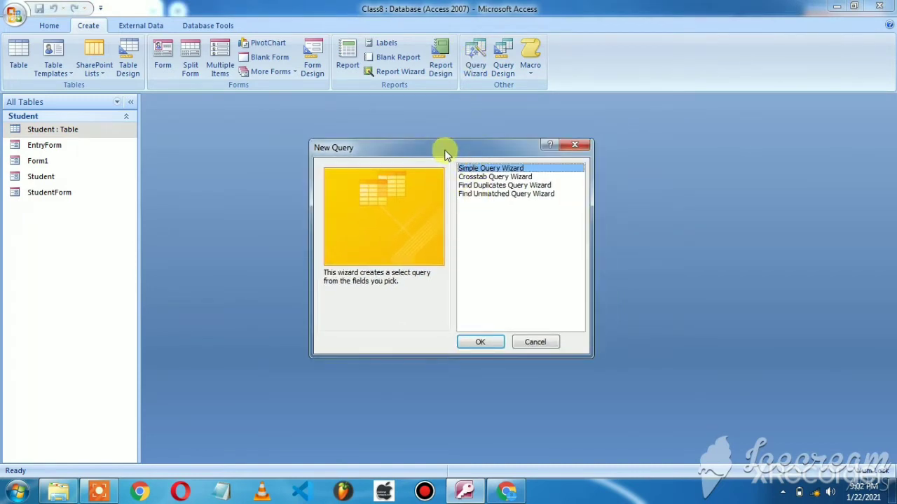
{"action": "left_click_drag", "start_coordinate": [444, 153], "coordinate": [434, 141]}
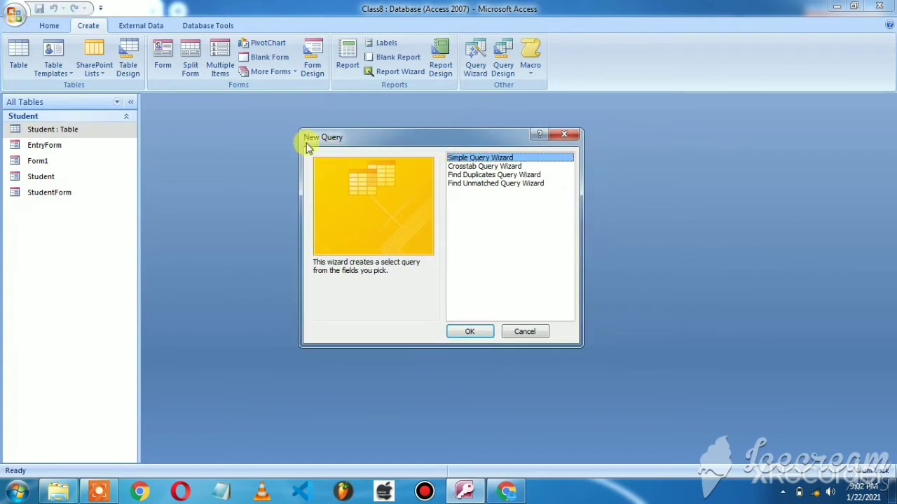
{"action": "left_click_drag", "start_coordinate": [306, 147], "coordinate": [311, 155]}
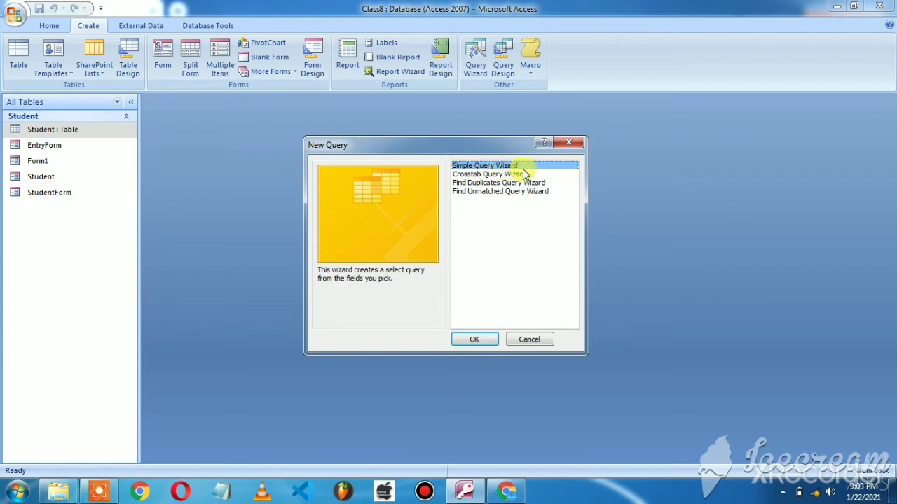
Step: Examine the descriptions of the Crosstab, Find Duplicates, Find Unmatched and Simple query wizards
{"action": "left_click", "coordinate": [477, 175]}
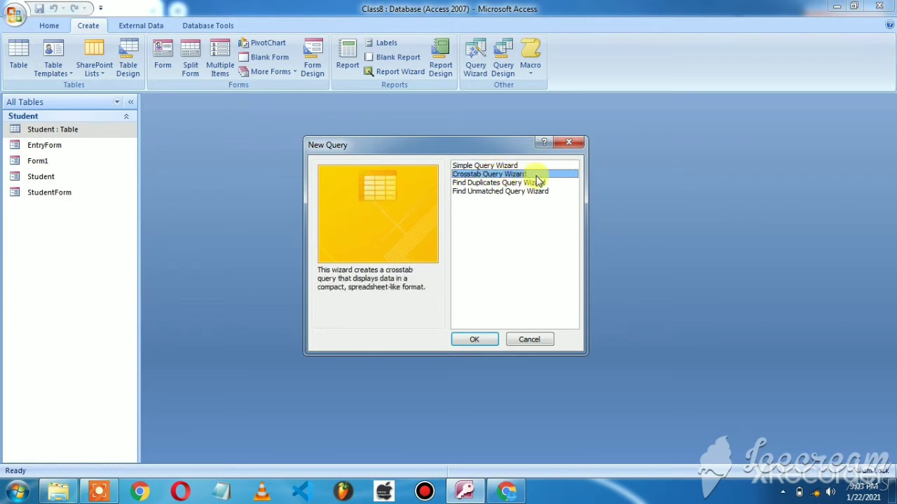
{"action": "left_click", "coordinate": [475, 184]}
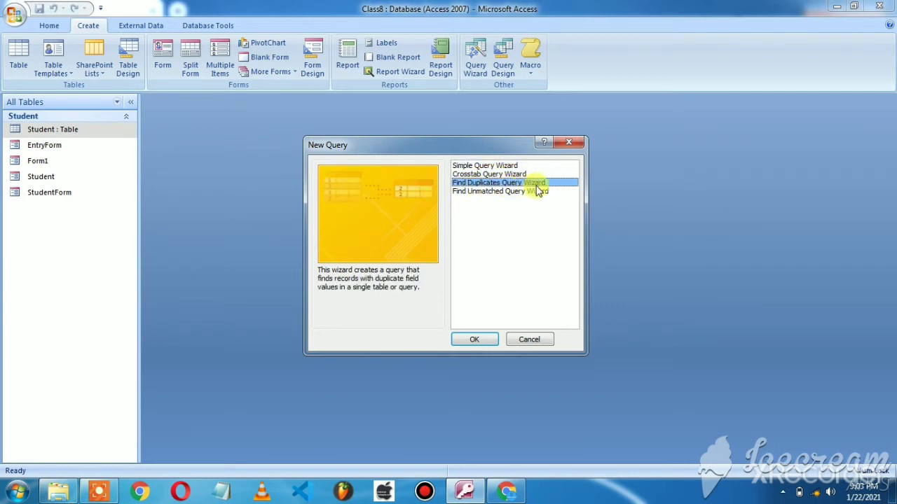
{"action": "left_click", "coordinate": [482, 194]}
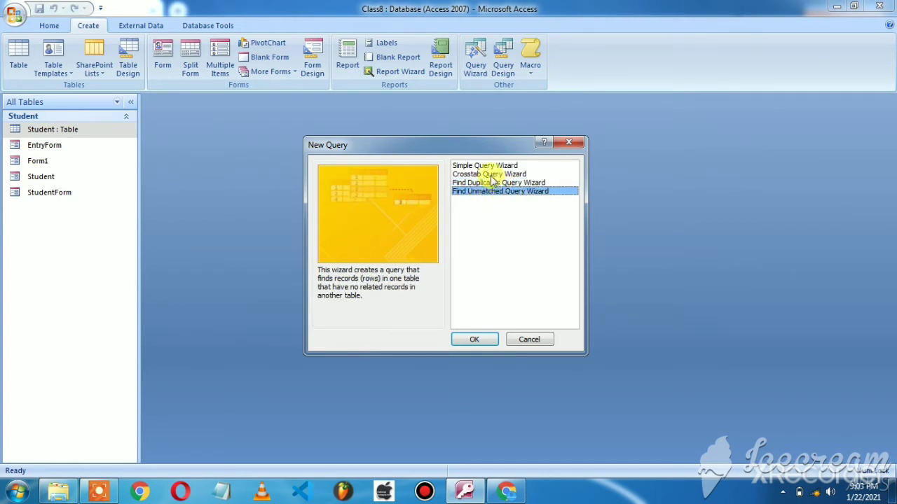
{"action": "left_click", "coordinate": [484, 166]}
{"action": "left_click", "coordinate": [481, 174]}
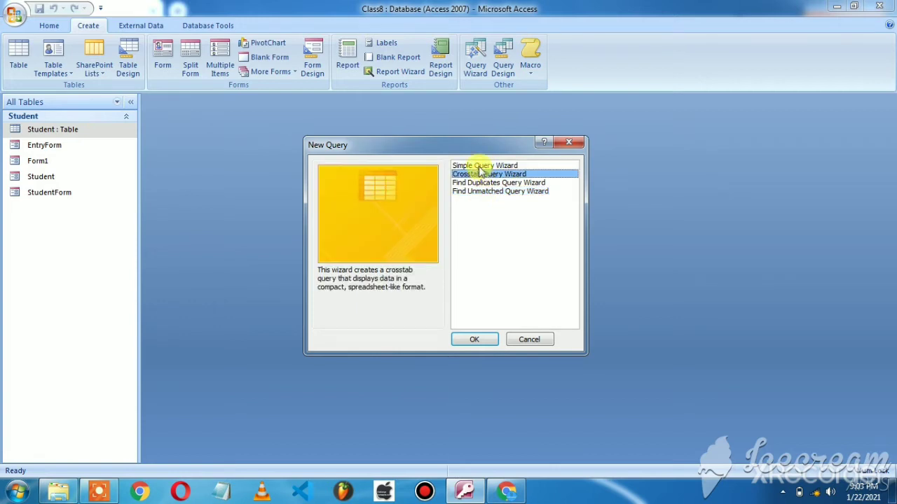
{"action": "left_click", "coordinate": [484, 166]}
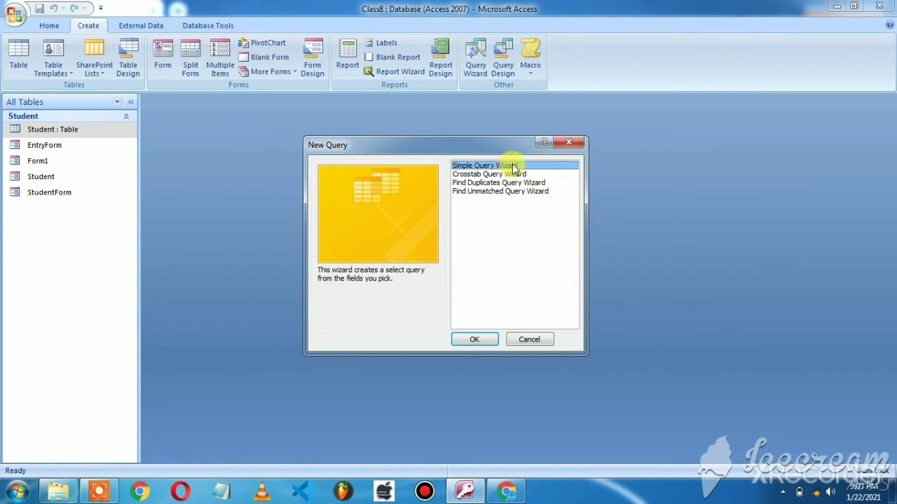
{"action": "left_click", "coordinate": [492, 174]}
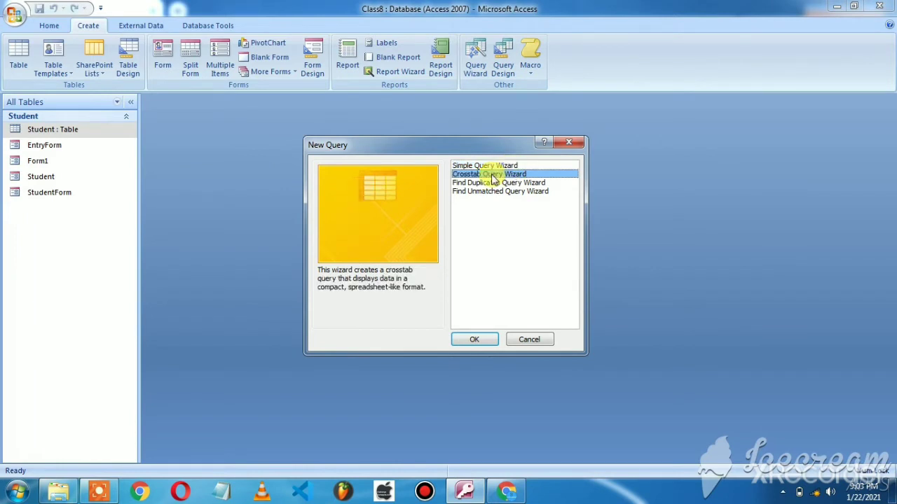
Step: Launch the Simple Query Wizard and move its dialog lower
{"action": "left_click", "coordinate": [489, 168]}
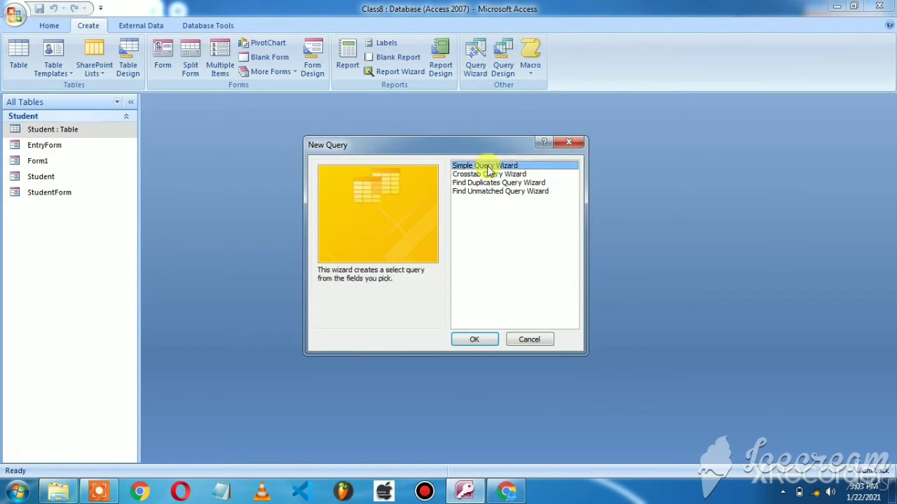
{"action": "left_click", "coordinate": [479, 340]}
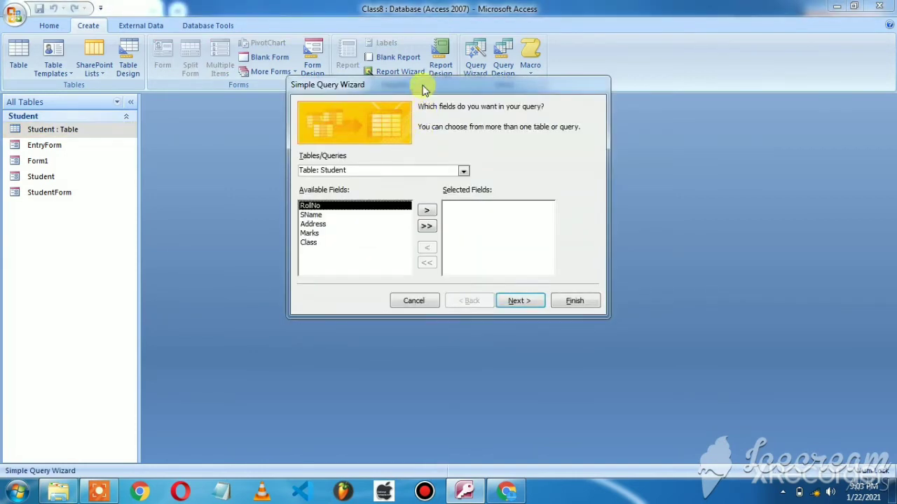
{"action": "left_click_drag", "start_coordinate": [423, 89], "coordinate": [429, 142]}
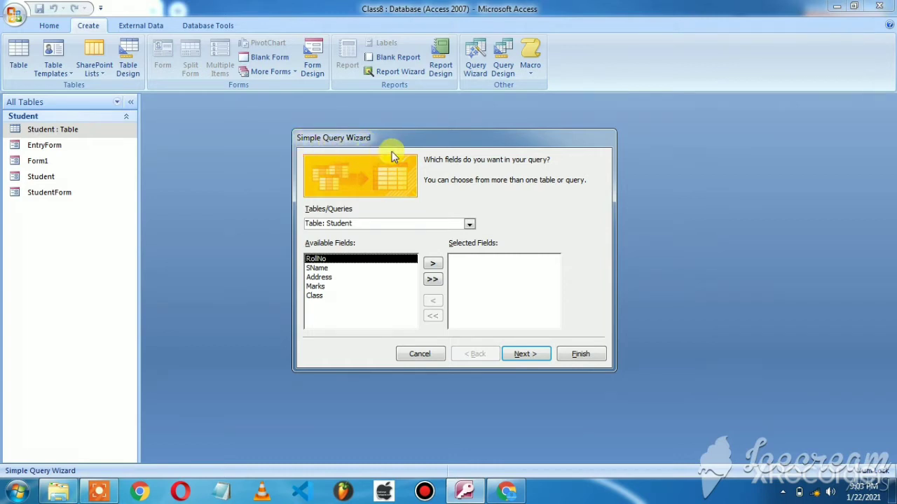
Step: Choose the Student table as the source of the query
{"action": "left_click", "coordinate": [469, 224]}
{"action": "left_click", "coordinate": [469, 224]}
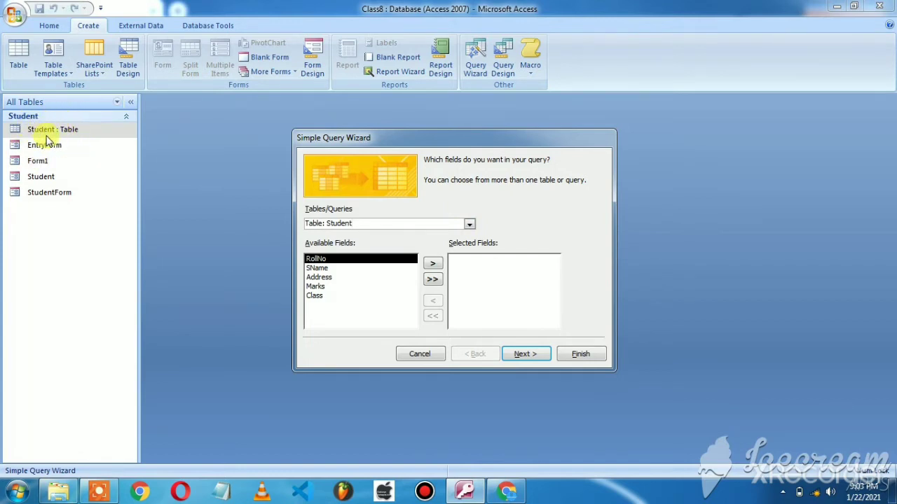
{"action": "left_click", "coordinate": [469, 225]}
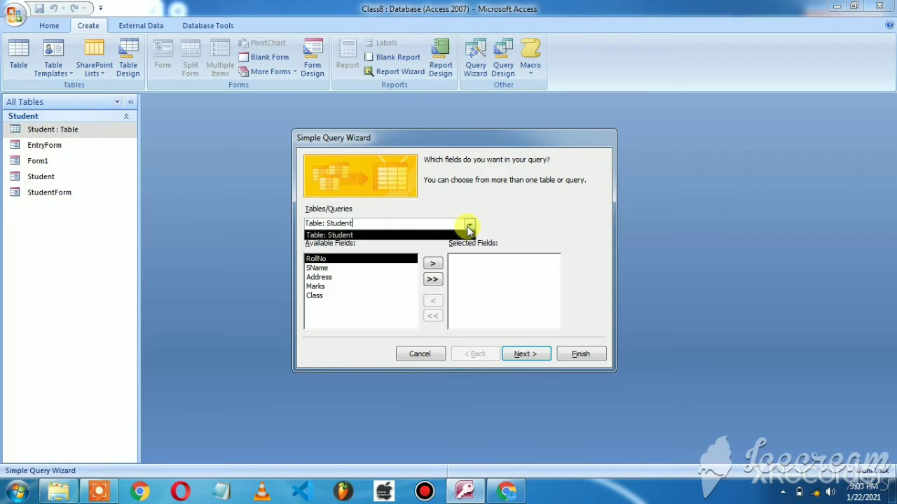
{"action": "left_click", "coordinate": [373, 236]}
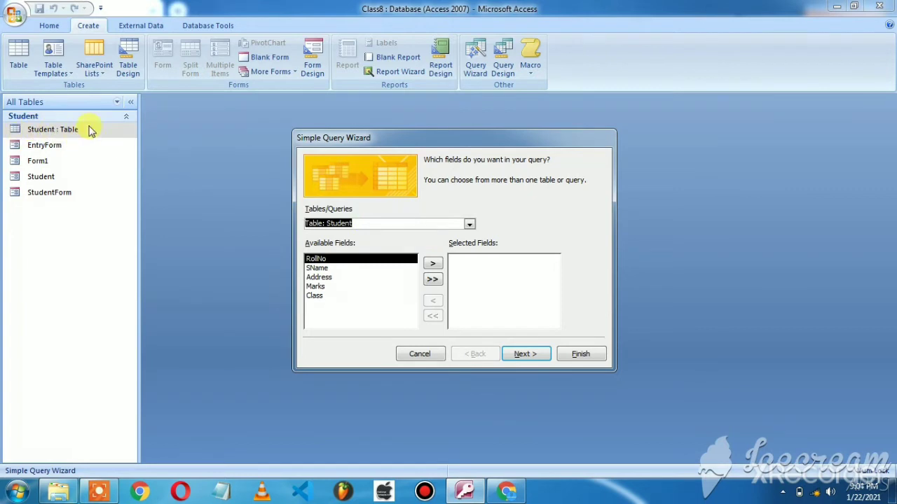
{"action": "left_click", "coordinate": [470, 225]}
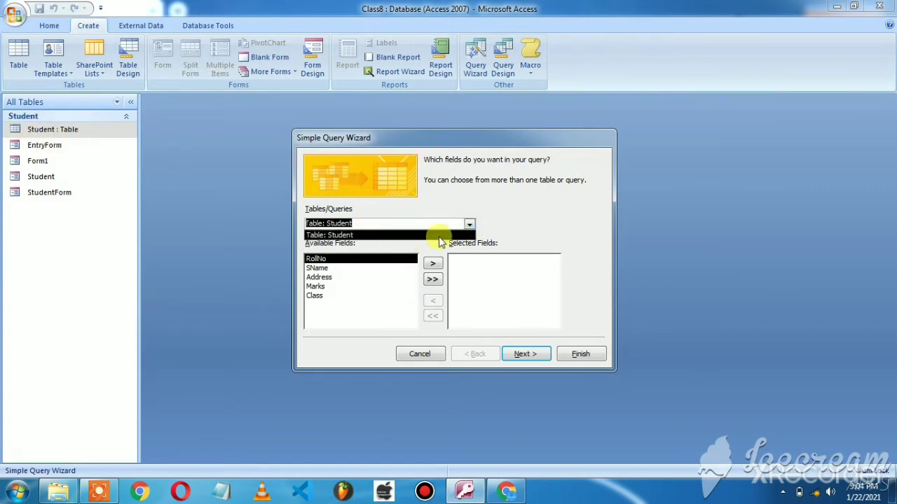
{"action": "left_click", "coordinate": [533, 220]}
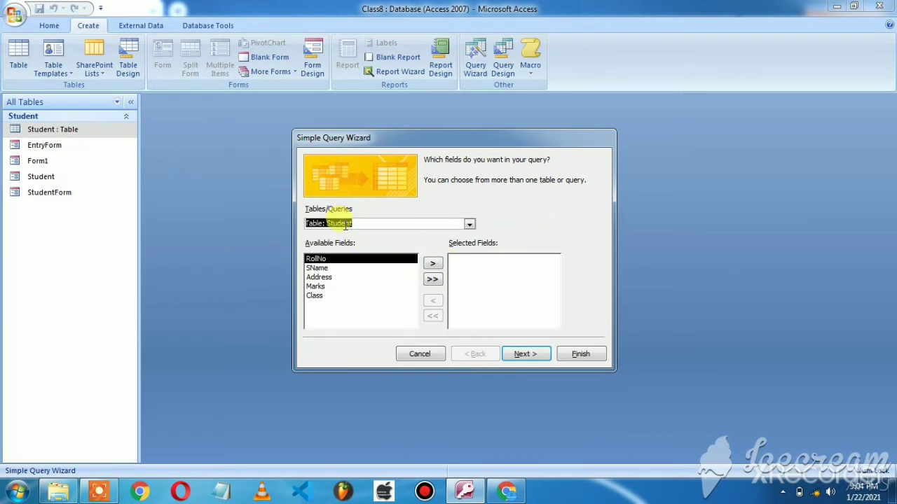
{"action": "left_click", "coordinate": [323, 268]}
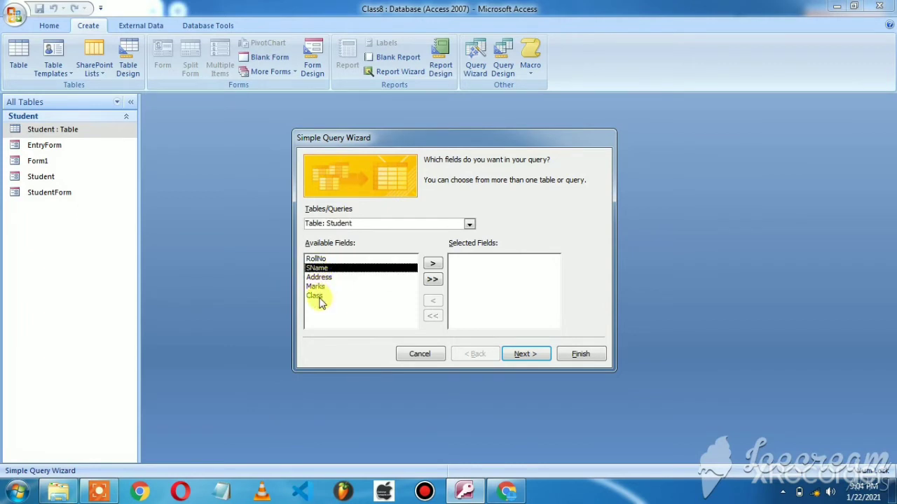
{"action": "left_click", "coordinate": [366, 226]}
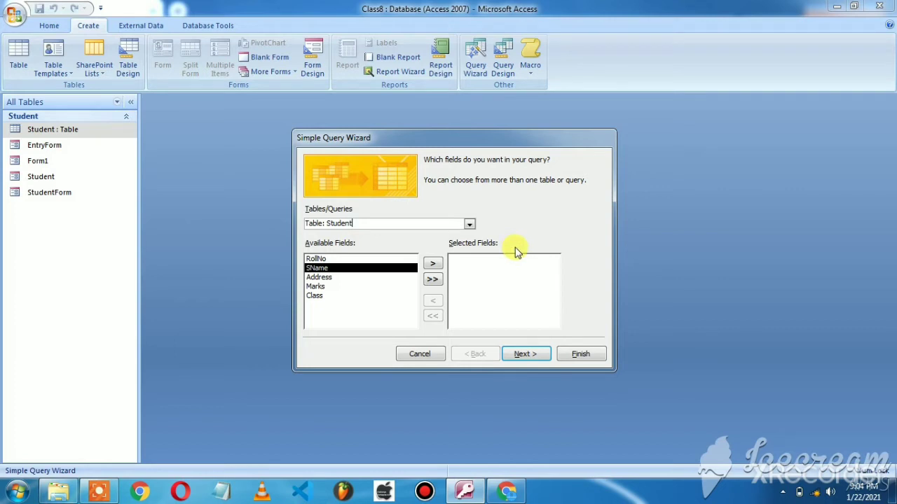
{"action": "left_click", "coordinate": [395, 282]}
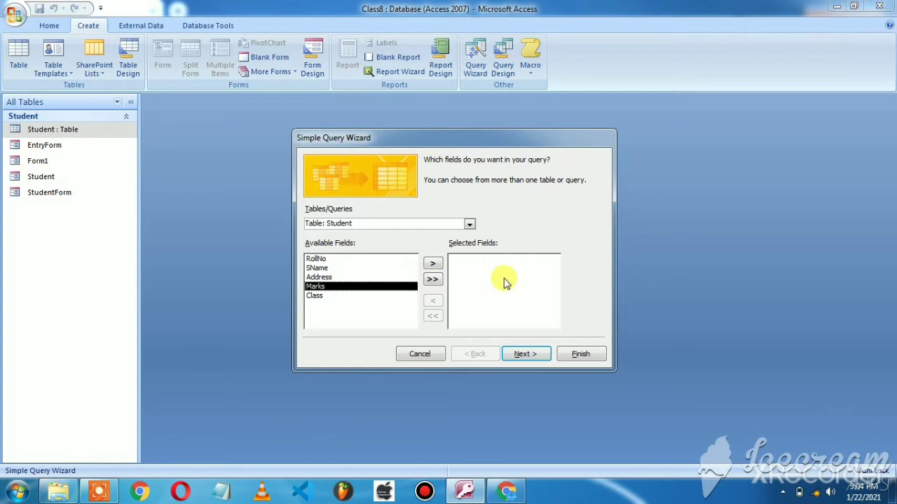
Step: Add the RollNo, SName, Address, Marks and Class fields to the query one at a time
{"action": "left_click", "coordinate": [321, 260]}
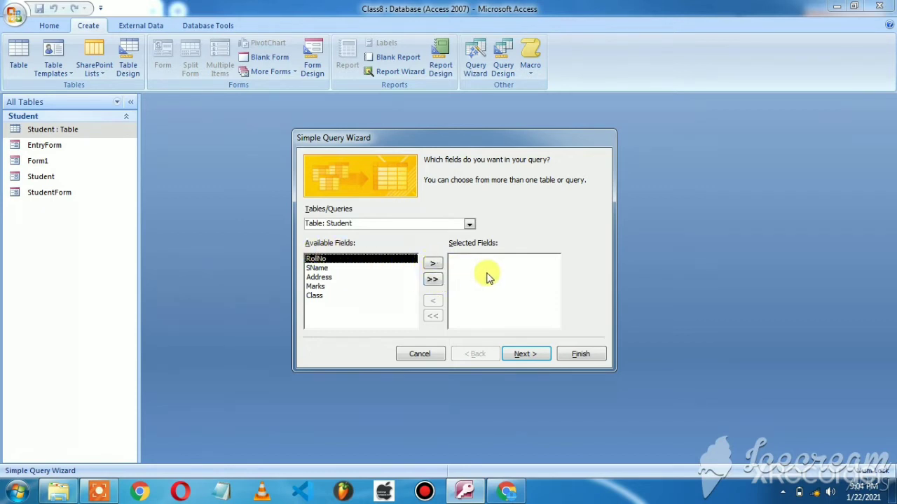
{"action": "left_click", "coordinate": [436, 266]}
{"action": "left_click", "coordinate": [438, 267]}
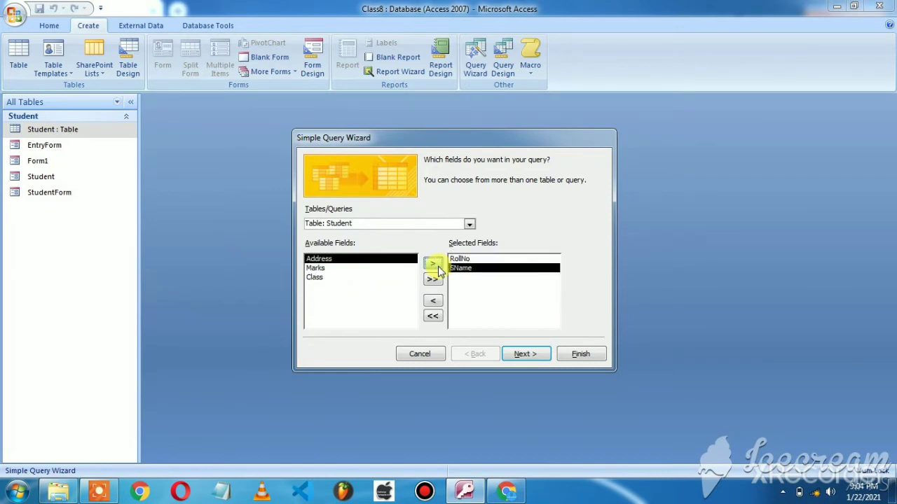
{"action": "left_click", "coordinate": [438, 267]}
{"action": "left_click", "coordinate": [438, 267]}
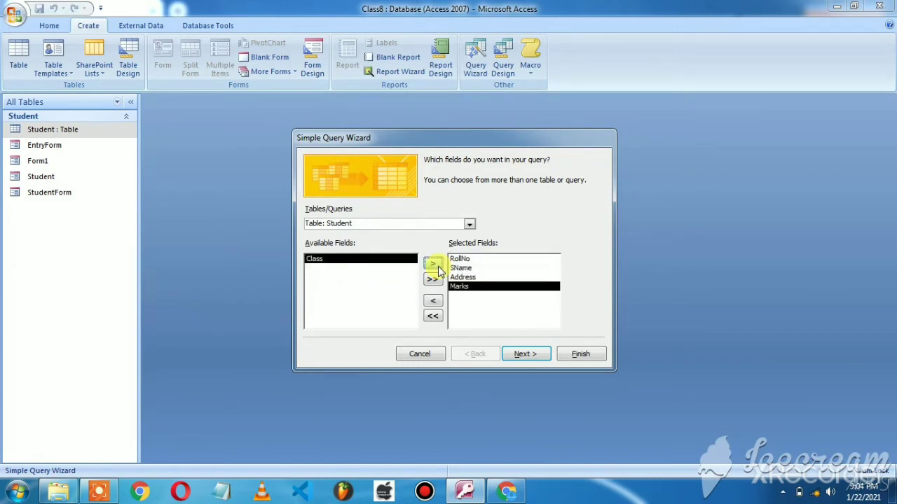
{"action": "left_click", "coordinate": [438, 267]}
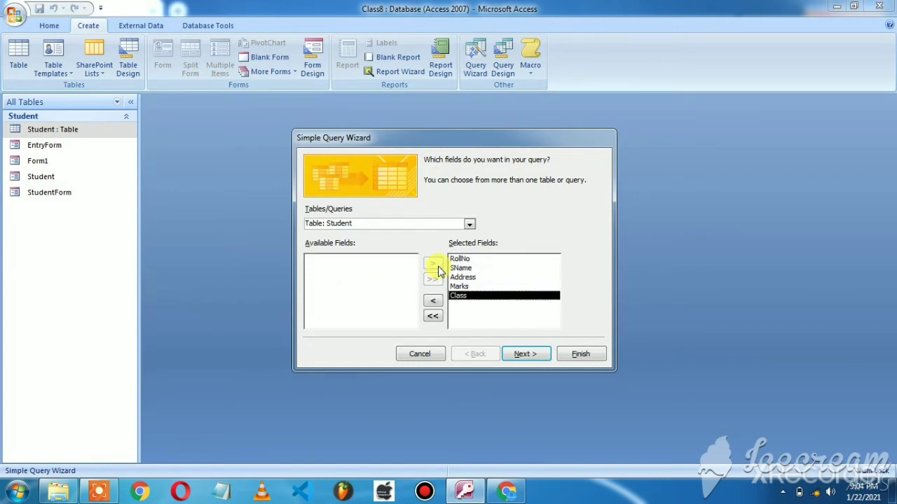
Step: Remove all five chosen fields from the query one at a time, starting with Class
{"action": "left_click", "coordinate": [432, 301]}
{"action": "left_click", "coordinate": [433, 301]}
{"action": "left_click", "coordinate": [432, 301]}
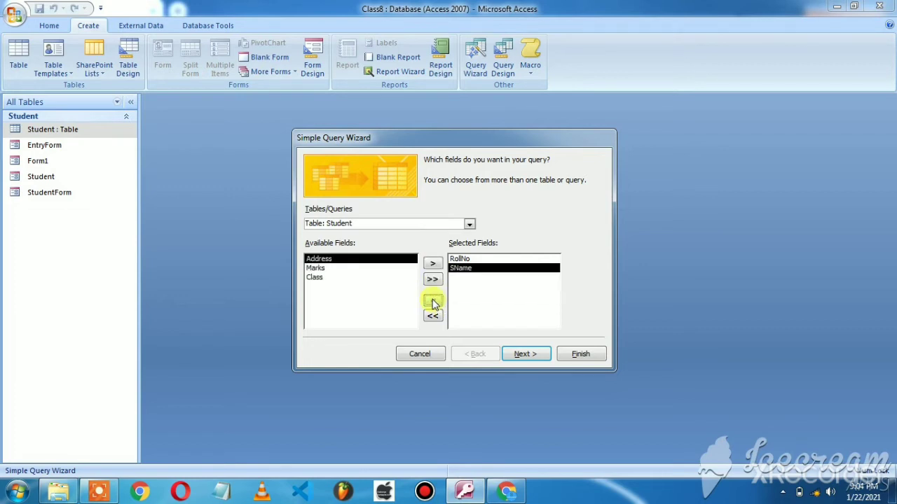
{"action": "left_click", "coordinate": [432, 301]}
{"action": "left_click", "coordinate": [433, 301]}
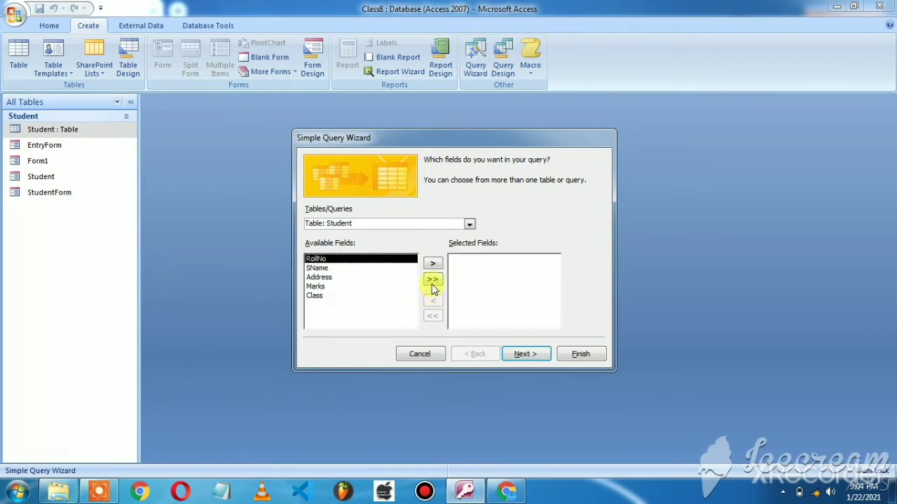
Step: Add all available Student table fields to the query at once and highlight RollNo among the selected fields
{"action": "left_click", "coordinate": [433, 283]}
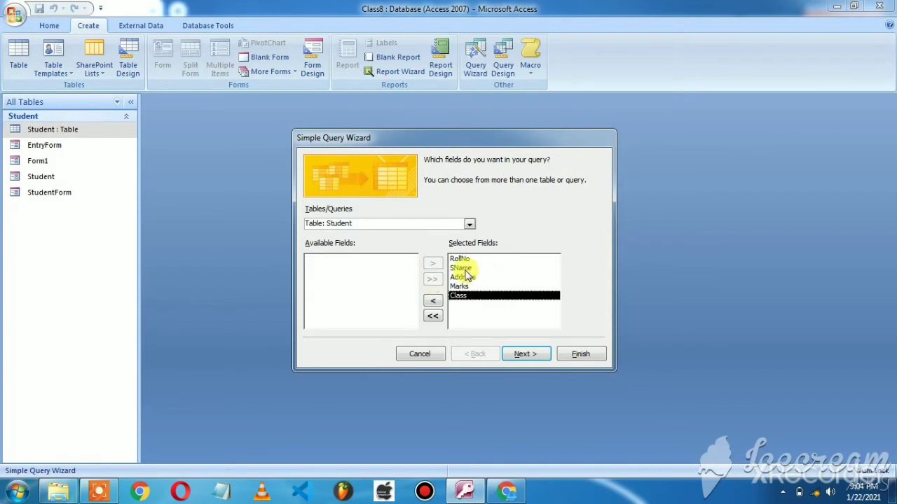
{"action": "left_click", "coordinate": [461, 260]}
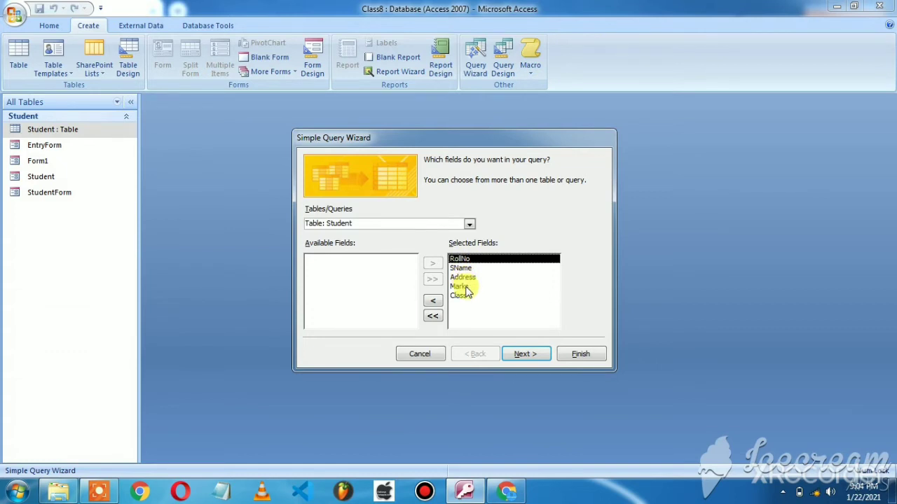
Step: Remove the SName and Address fields from the query's selected fields and proceed to the query type choice
{"action": "left_click", "coordinate": [461, 267]}
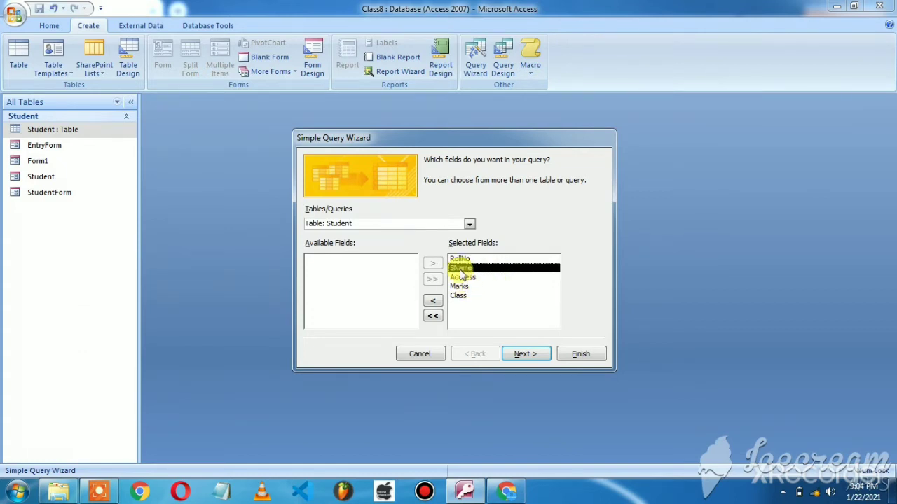
{"action": "left_click", "coordinate": [433, 301]}
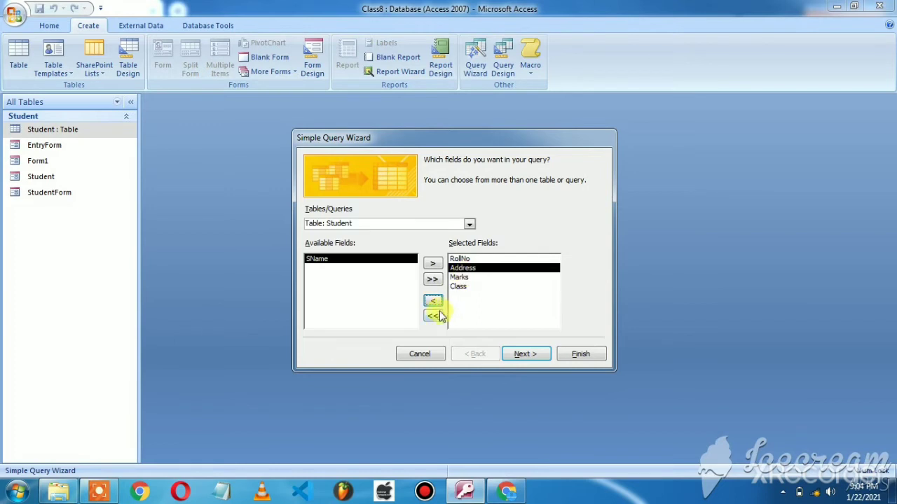
{"action": "left_click", "coordinate": [433, 301]}
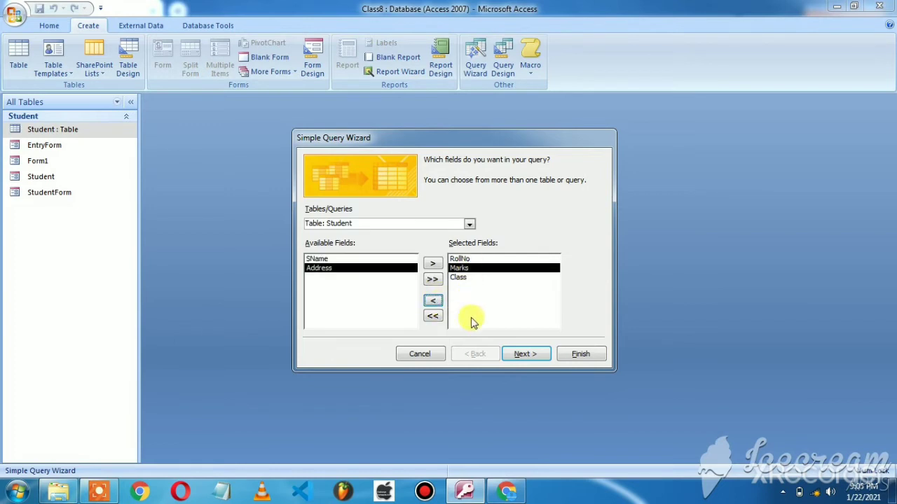
{"action": "left_click", "coordinate": [522, 354]}
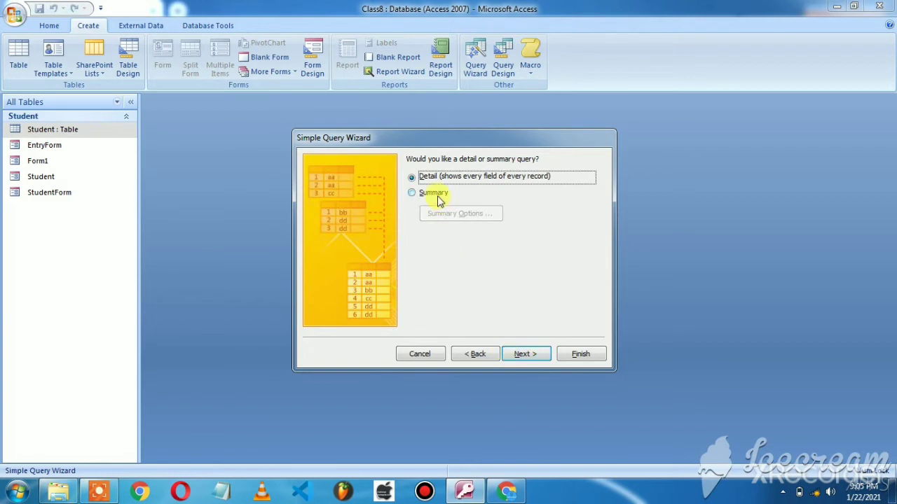
Step: Finish the wizard as a detail query titled Student Query, opening it to view information
{"action": "left_click", "coordinate": [436, 194]}
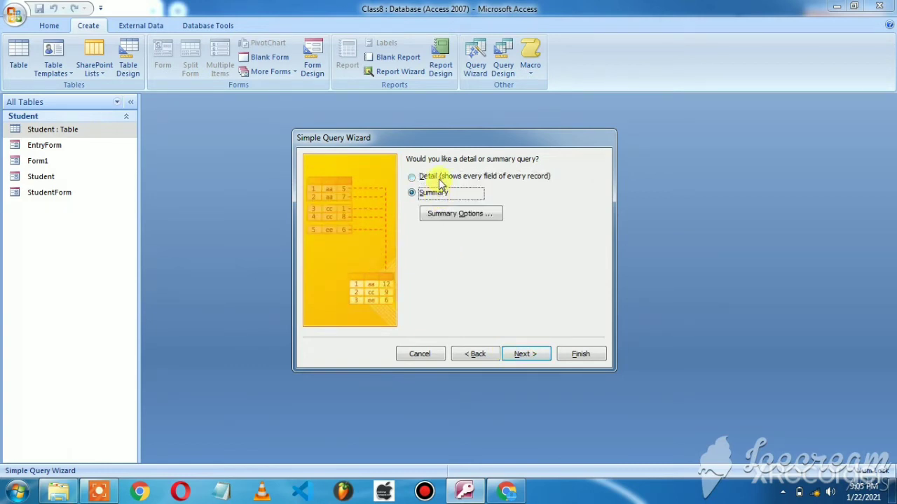
{"action": "left_click", "coordinate": [440, 179]}
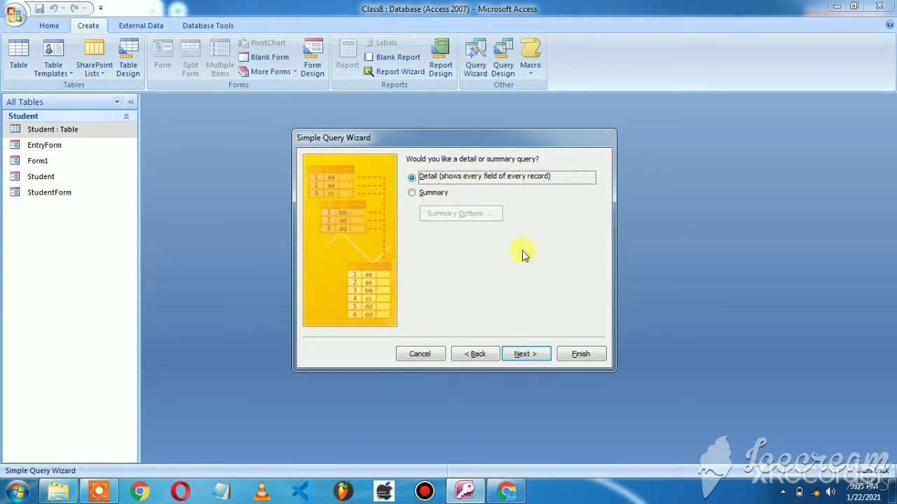
{"action": "left_click", "coordinate": [529, 356]}
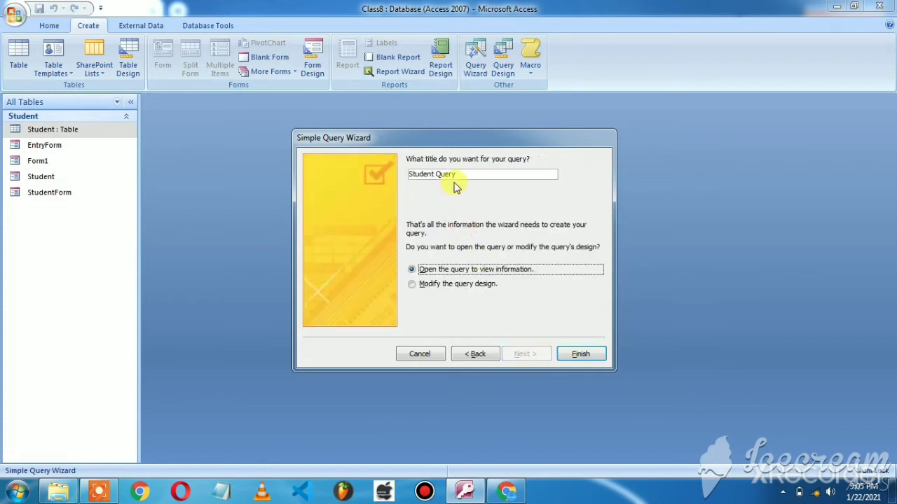
{"action": "left_click", "coordinate": [463, 176]}
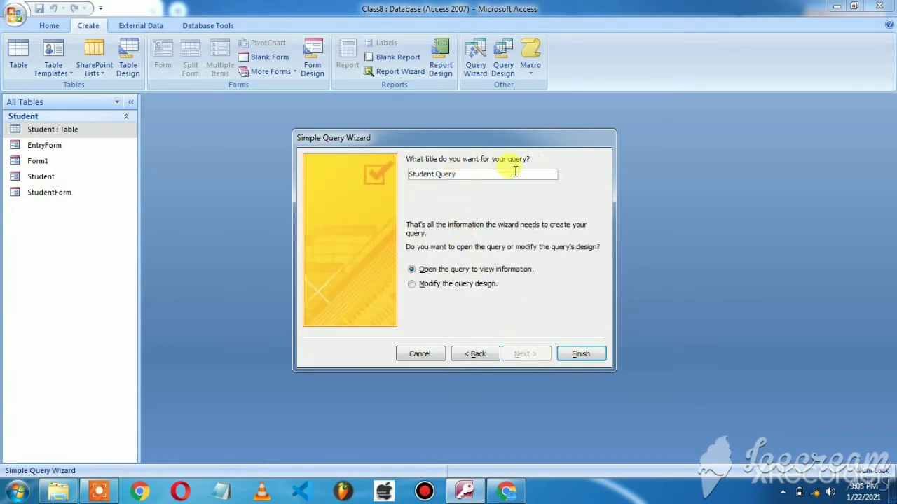
{"action": "left_click", "coordinate": [578, 358]}
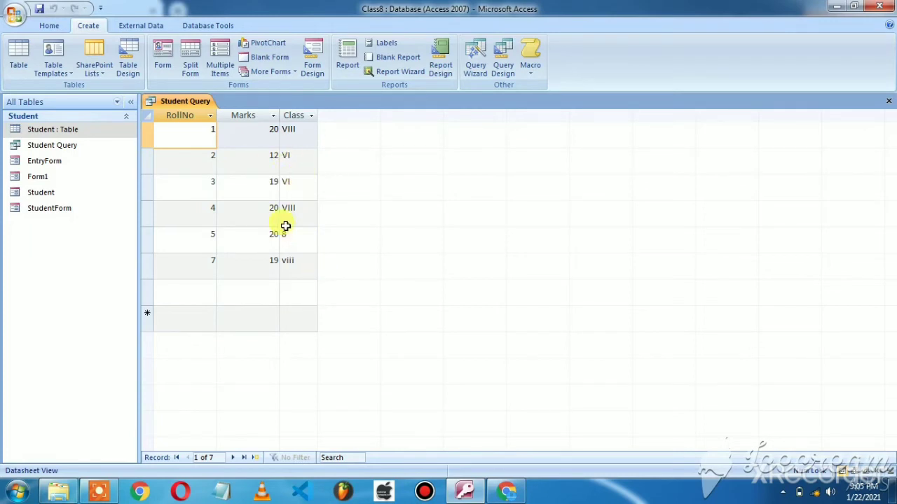
Step: Switch to the Chapter 7 PDF in Chrome and read the steps under Sorting within a Query
{"action": "mouse_move", "coordinate": [473, 487]}
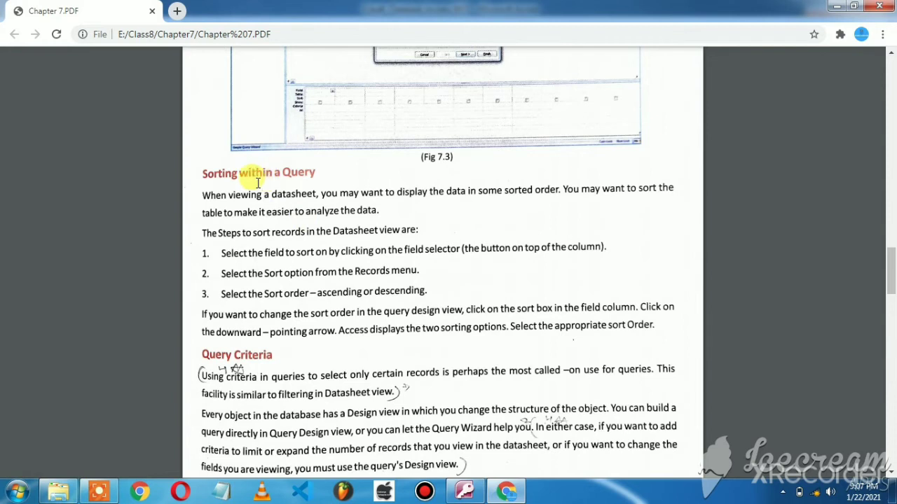
{"action": "left_click_drag", "start_coordinate": [204, 173], "coordinate": [320, 173]}
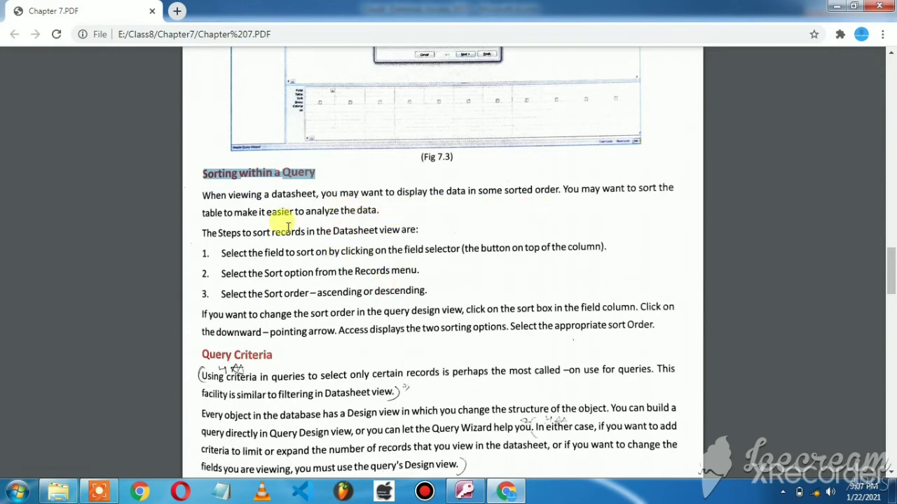
{"action": "left_click_drag", "start_coordinate": [224, 252], "coordinate": [524, 249]}
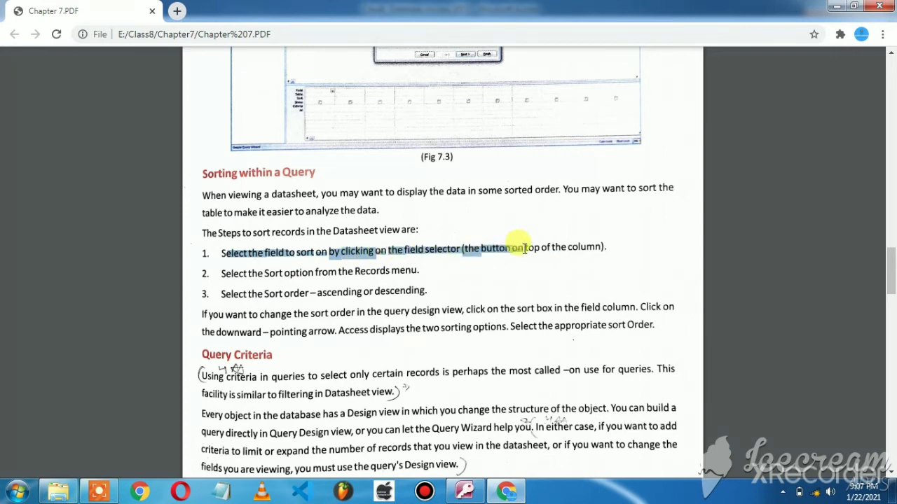
{"action": "left_click_drag", "start_coordinate": [405, 250], "coordinate": [464, 250]}
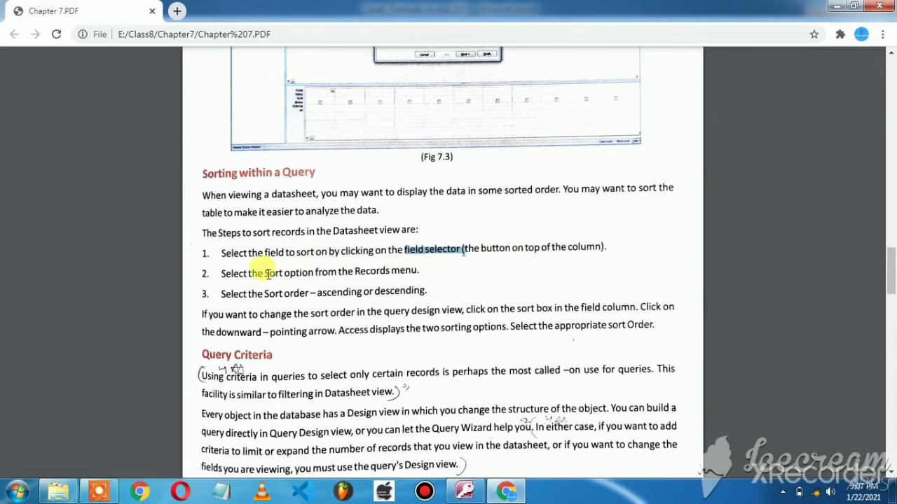
{"action": "left_click_drag", "start_coordinate": [247, 274], "coordinate": [415, 274]}
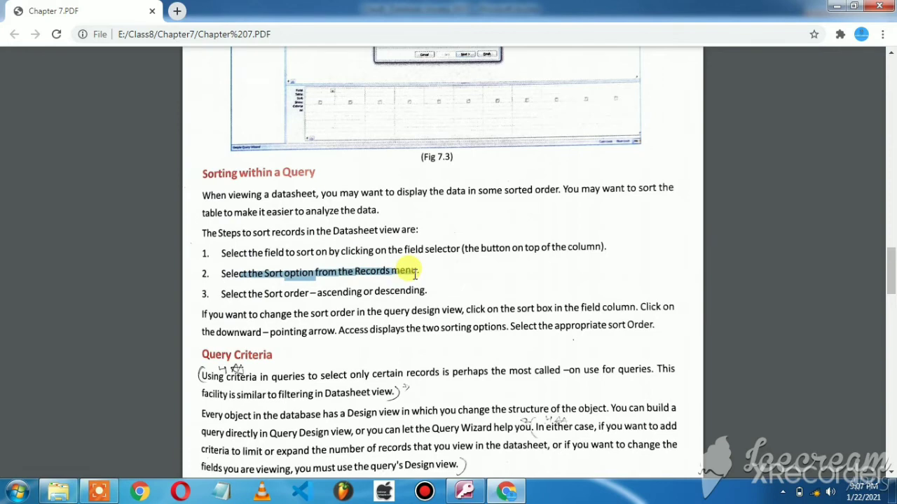
Step: Switch back to Access and sort the Student Query datasheet by RollNo from smallest to largest
{"action": "left_click", "coordinate": [464, 492]}
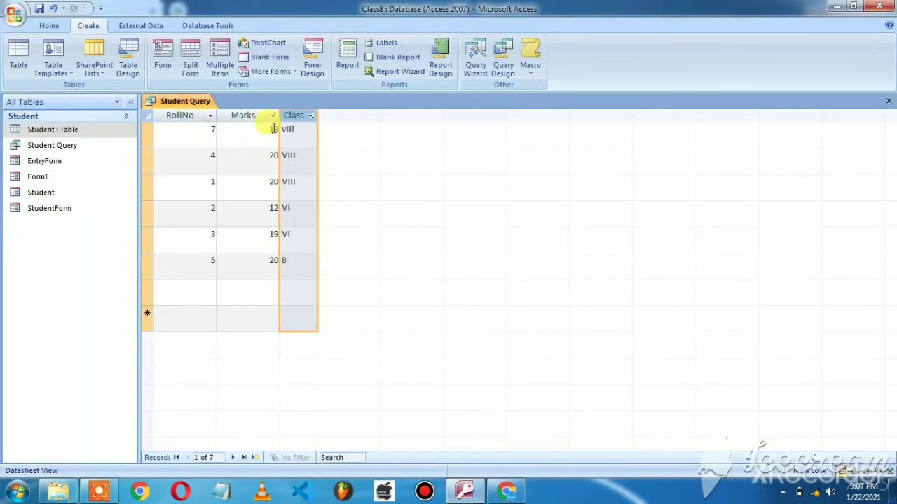
{"action": "left_click", "coordinate": [202, 117]}
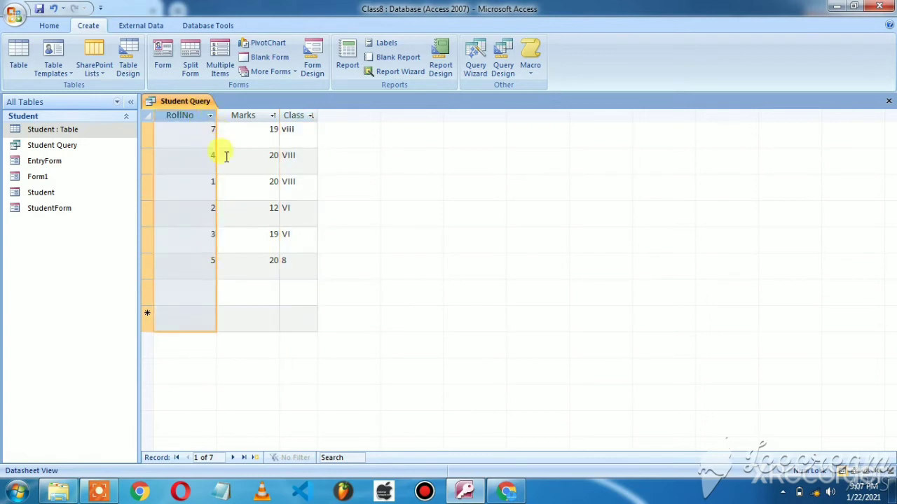
{"action": "right_click", "coordinate": [208, 120]}
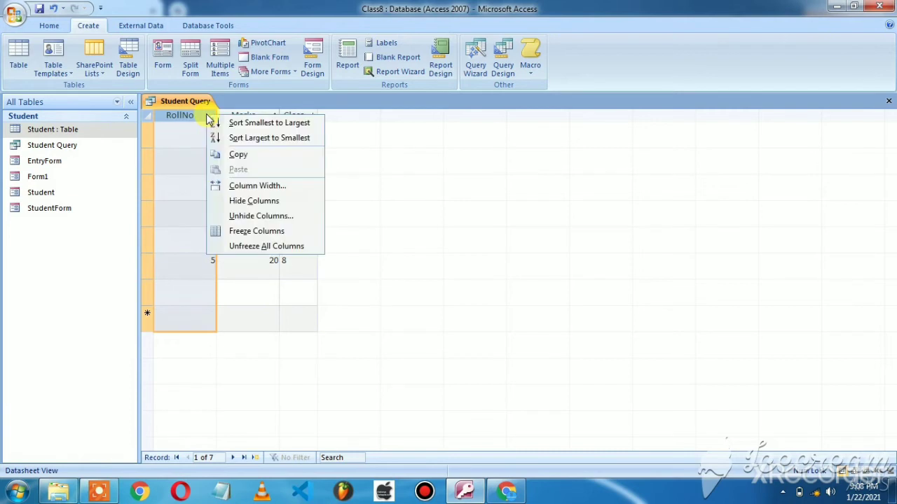
{"action": "left_click", "coordinate": [257, 124]}
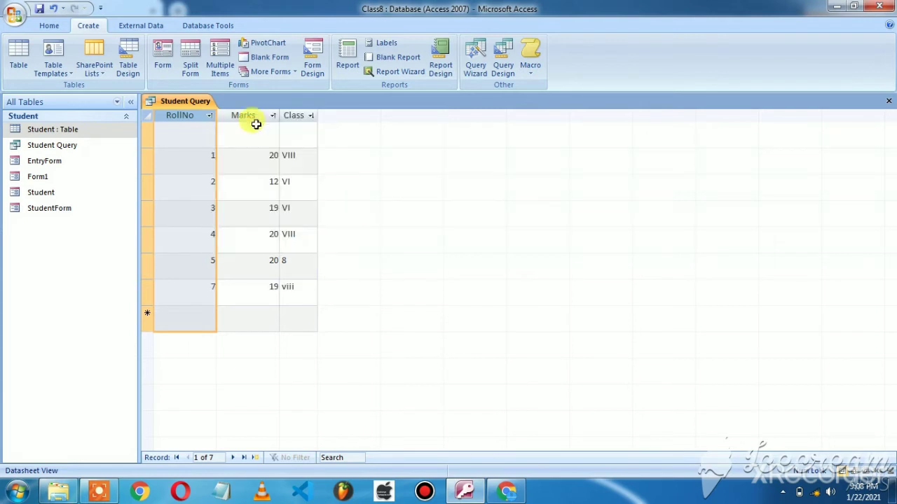
{"action": "left_click", "coordinate": [211, 157]}
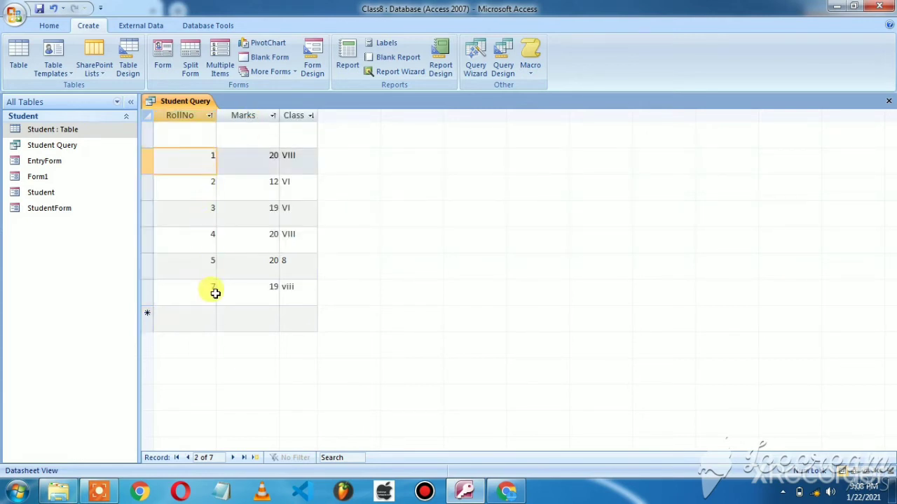
Step: Sort the Student Query datasheet by Marks from largest to smallest and select the first record's Marks value
{"action": "left_click", "coordinate": [257, 114]}
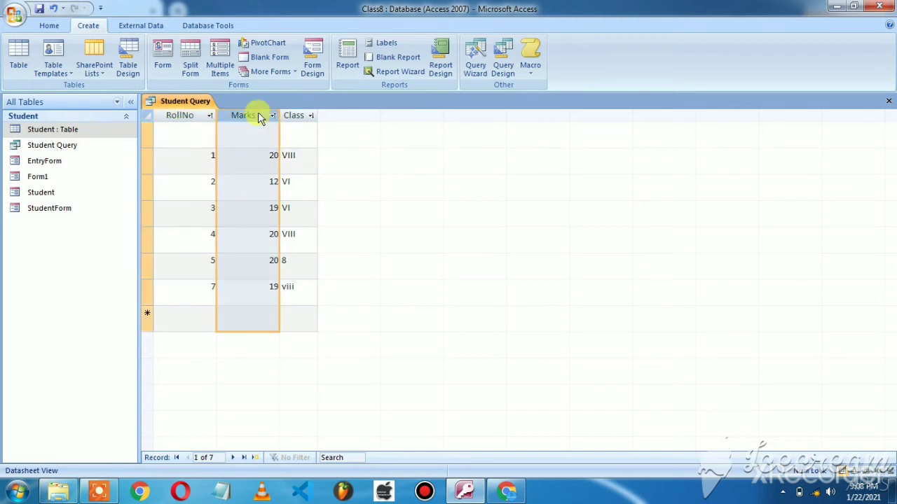
{"action": "right_click", "coordinate": [258, 116]}
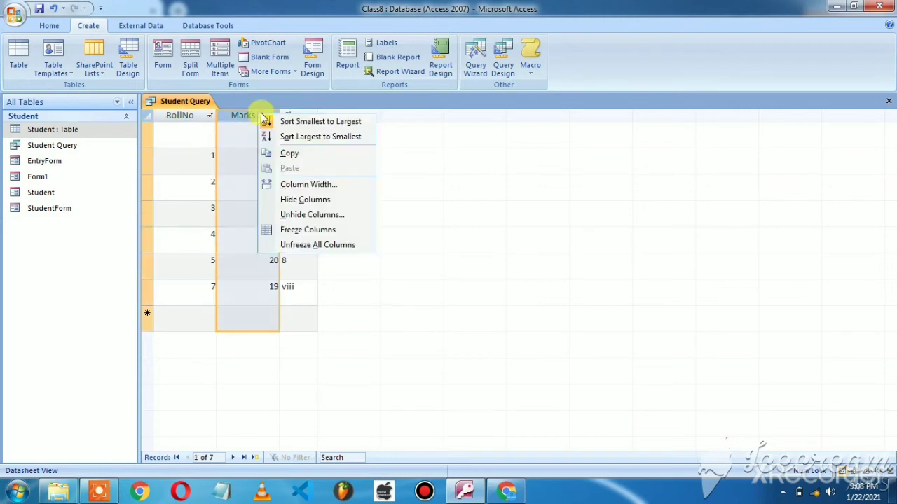
{"action": "left_click", "coordinate": [316, 140]}
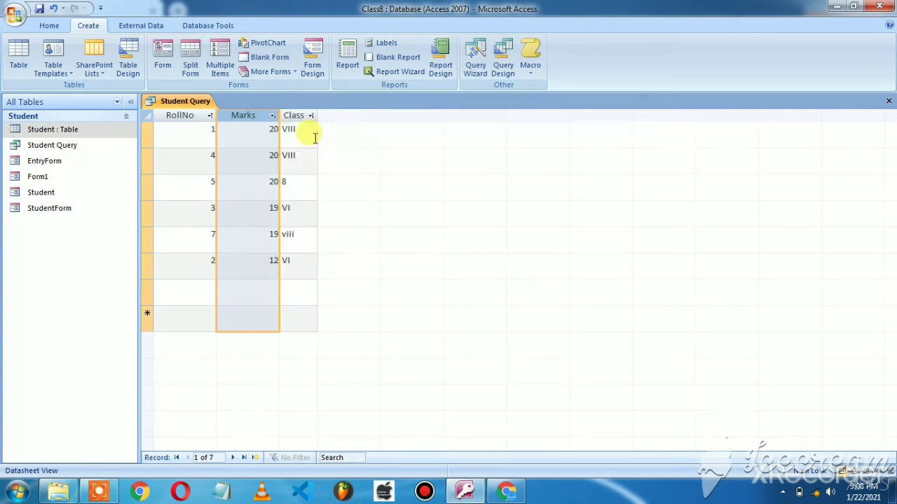
{"action": "double_click", "coordinate": [270, 127]}
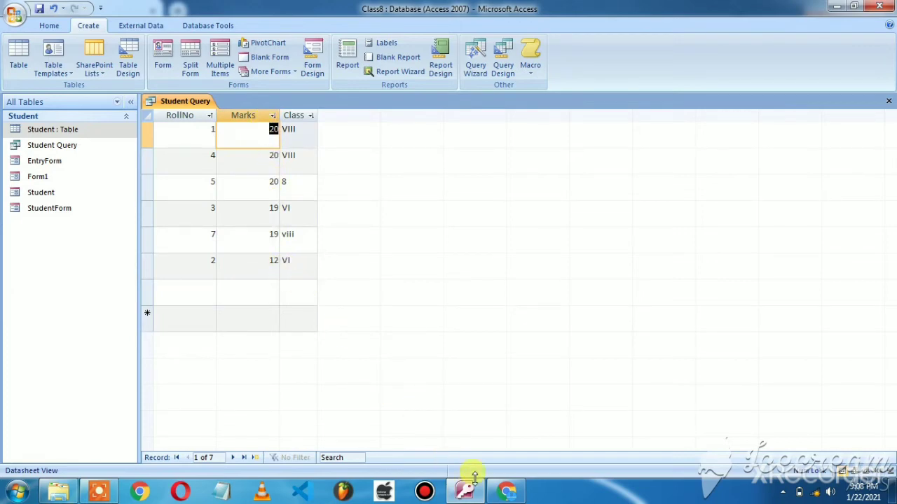
Step: Switch to the Chapter 7 PDF in Chrome and read the Query Criteria section, highlighting its heading and Design view passages
{"action": "left_click", "coordinate": [506, 490]}
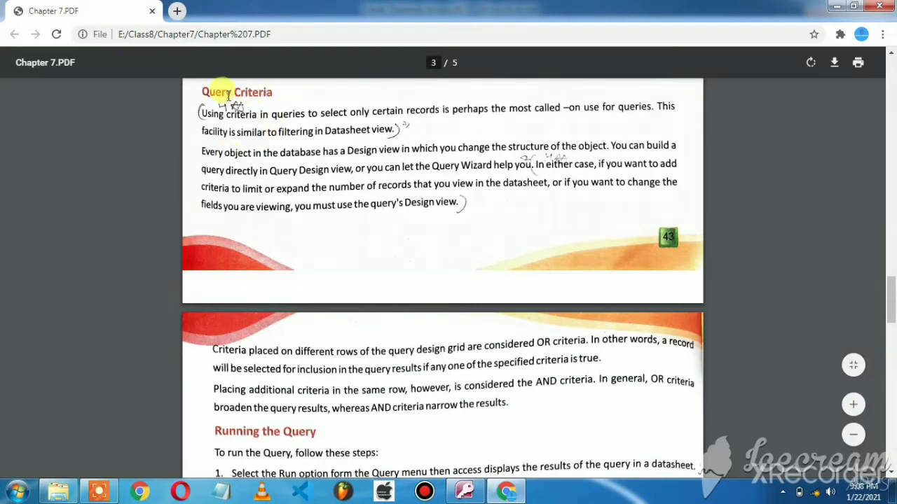
{"action": "left_click_drag", "start_coordinate": [228, 93], "coordinate": [283, 114]}
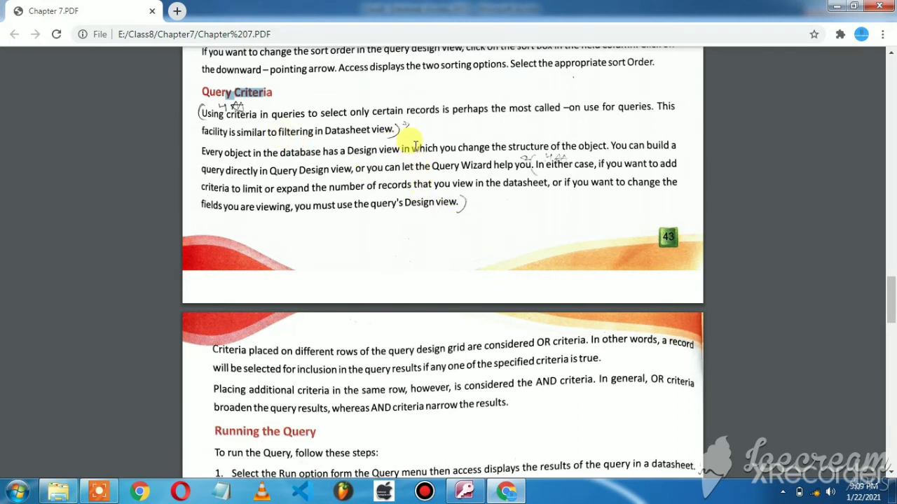
{"action": "left_click_drag", "start_coordinate": [408, 149], "coordinate": [492, 149]}
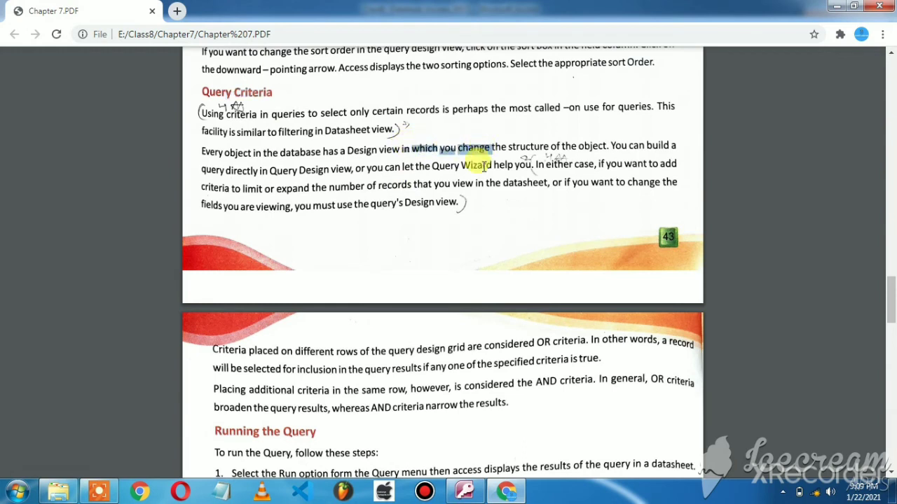
{"action": "left_click", "coordinate": [466, 206]}
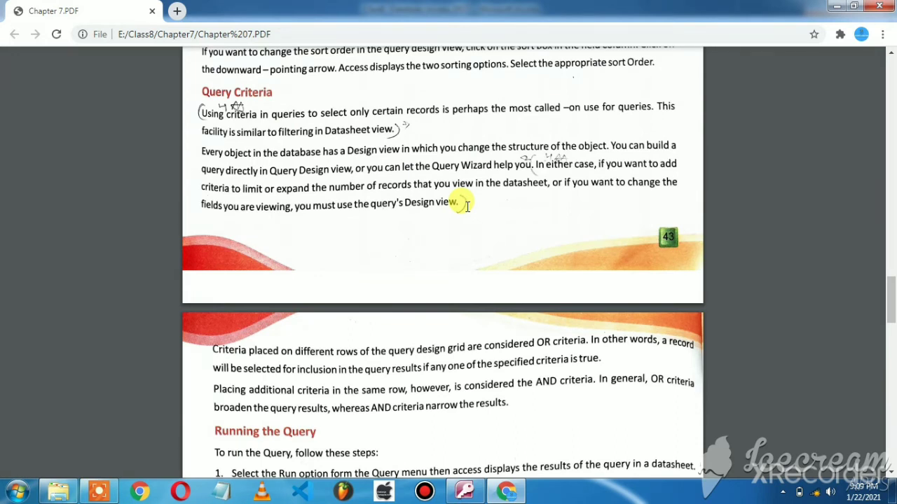
{"action": "double_click", "coordinate": [377, 153]}
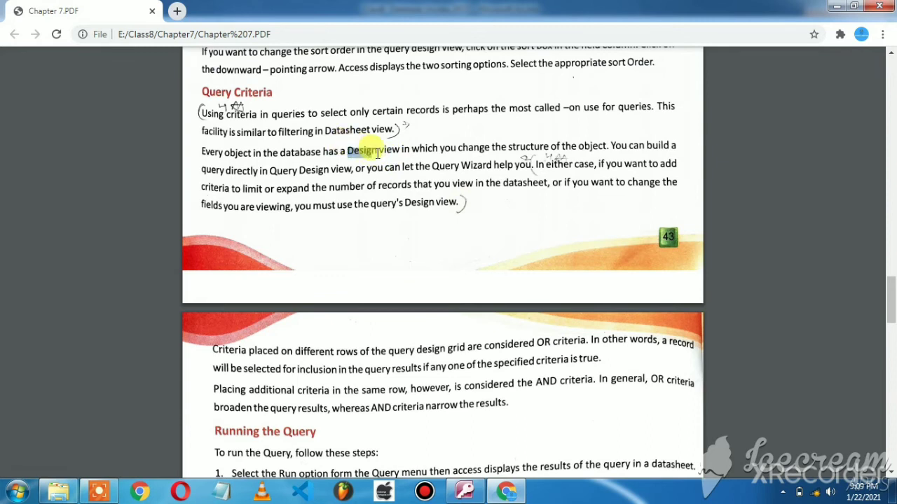
{"action": "left_click_drag", "start_coordinate": [377, 152], "coordinate": [421, 175]}
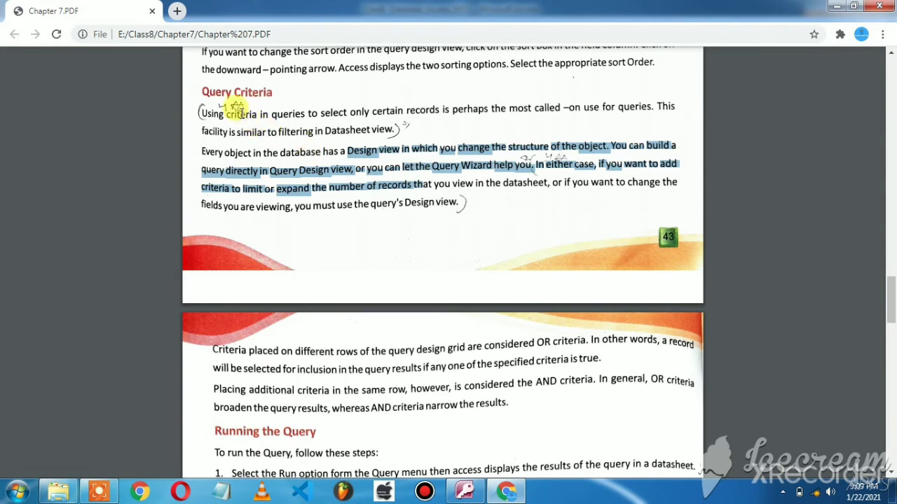
{"action": "left_click_drag", "start_coordinate": [201, 92], "coordinate": [274, 93]}
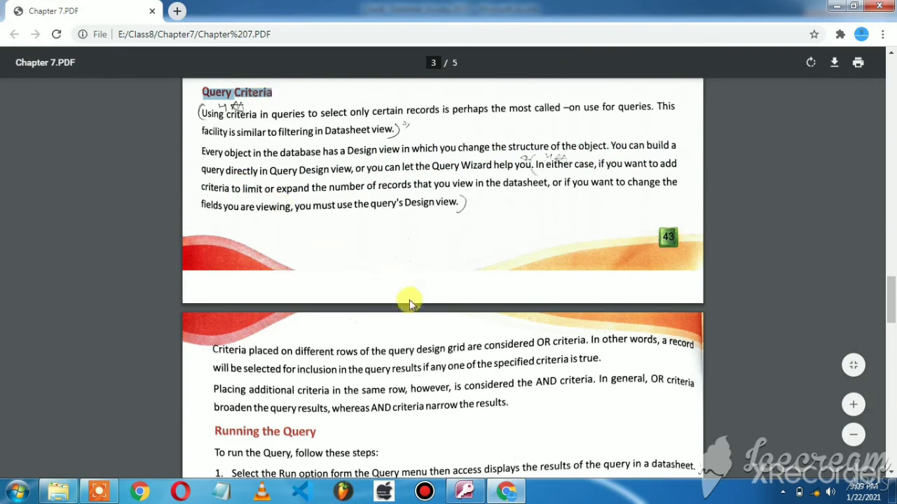
{"action": "left_click", "coordinate": [443, 357]}
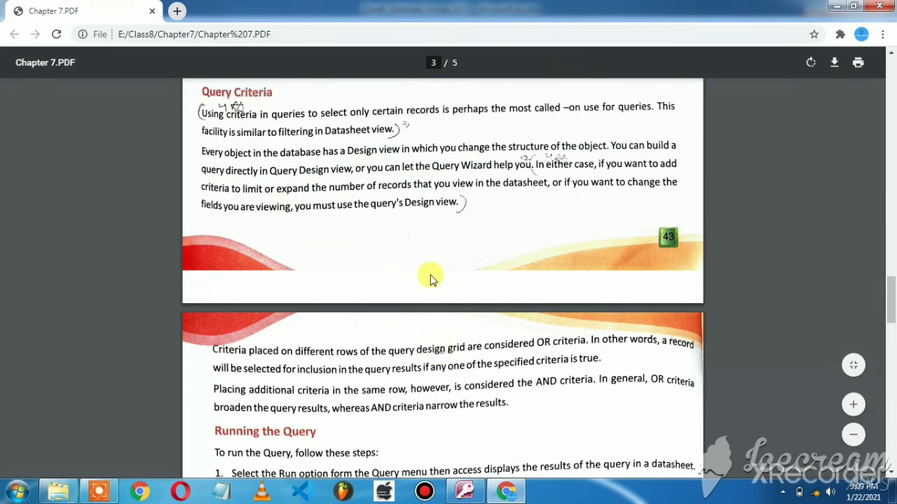
Step: Read the Running the Query and Adding Criteria to Window with Expression Builder sections, through to the Expression Builder figure
{"action": "scroll", "coordinate": [428, 273], "scroll_direction": "down", "scroll_amount": 5}
{"action": "scroll", "coordinate": [433, 278], "scroll_direction": "down", "scroll_amount": 1}
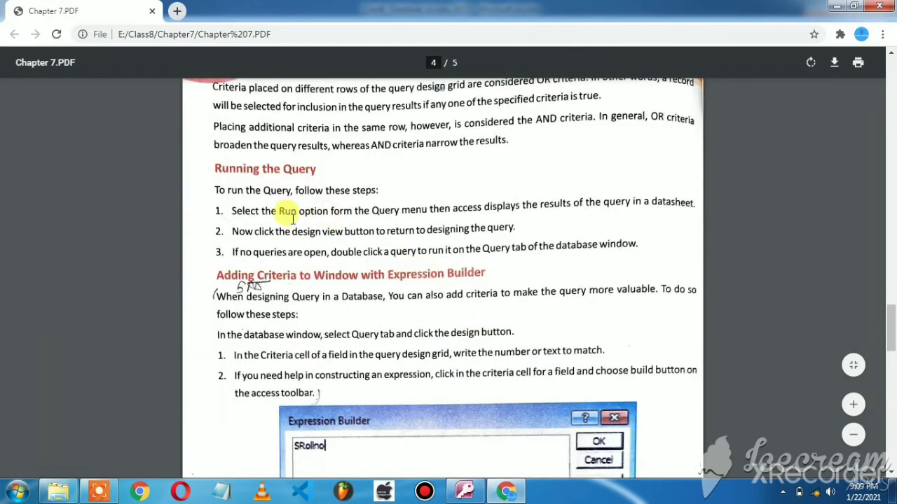
{"action": "scroll", "coordinate": [297, 210], "scroll_direction": "down", "scroll_amount": 2}
{"action": "left_click_drag", "start_coordinate": [257, 145], "coordinate": [486, 144]}
{"action": "left_click", "coordinate": [373, 177]}
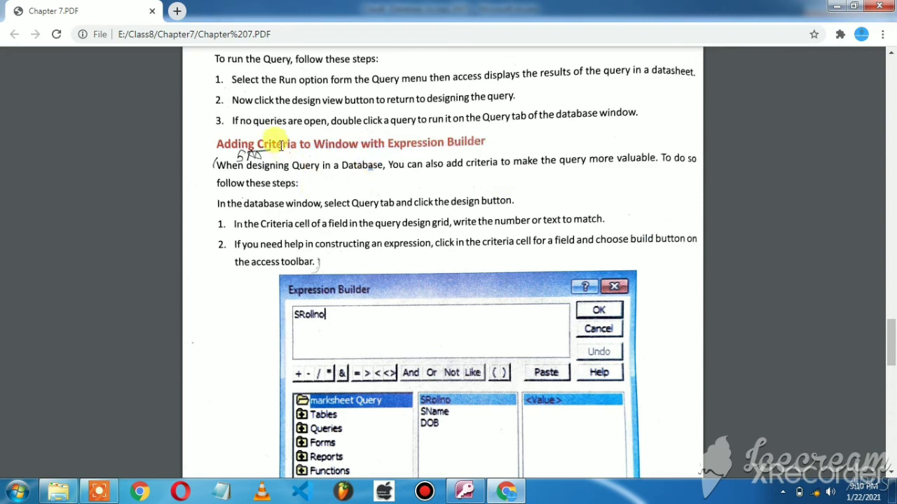
{"action": "left_click_drag", "start_coordinate": [281, 145], "coordinate": [484, 145]}
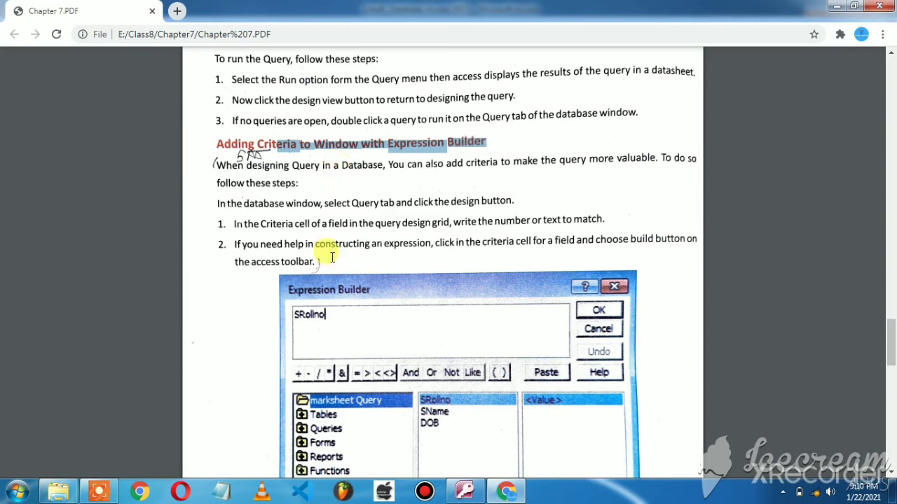
{"action": "scroll", "coordinate": [376, 306], "scroll_direction": "down", "scroll_amount": 2}
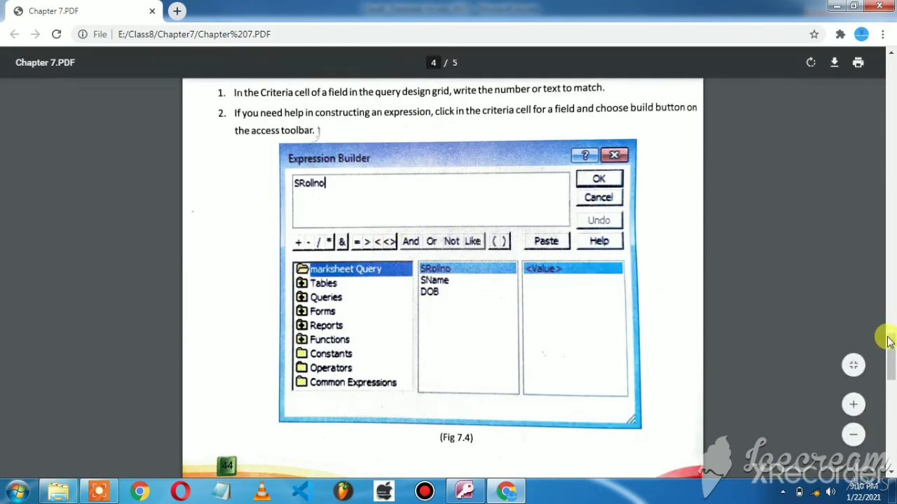
Step: Switch back to Access and create a new query in Design view with the Student table added
{"action": "mouse_move", "coordinate": [891, 362]}
{"action": "left_mouse_down"}
{"action": "mouse_move", "coordinate": [890, 388]}
{"action": "mouse_move", "coordinate": [874, 401]}
{"action": "mouse_move", "coordinate": [882, 359]}
{"action": "left_mouse_up"}
{"action": "scroll", "coordinate": [881, 361], "scroll_direction": "up", "scroll_amount": 4}
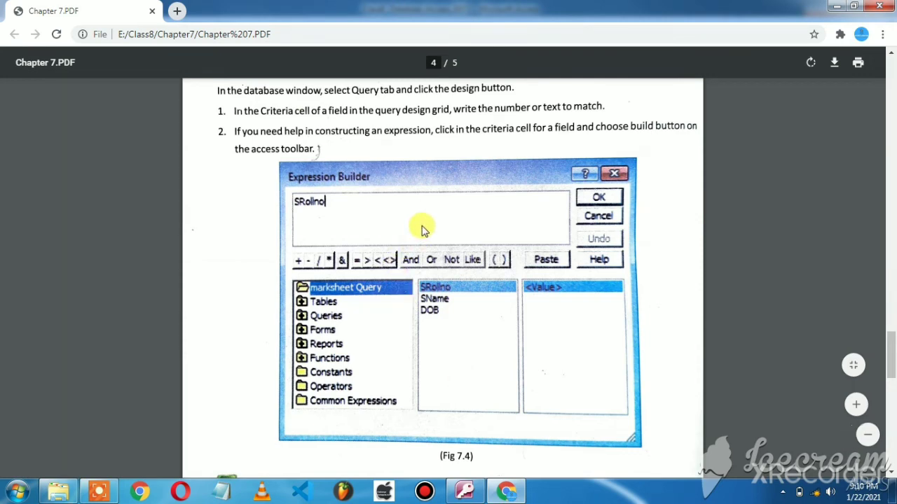
{"action": "key", "text": "alt+Tab"}
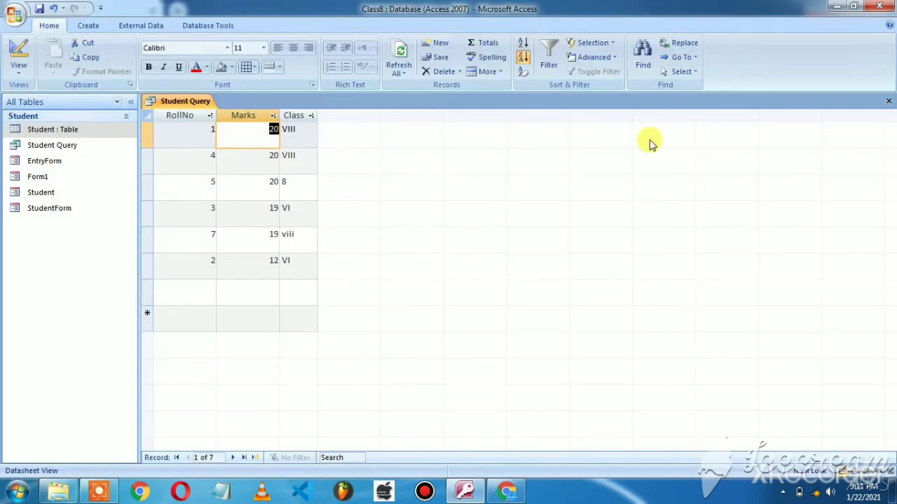
{"action": "left_click", "coordinate": [89, 26]}
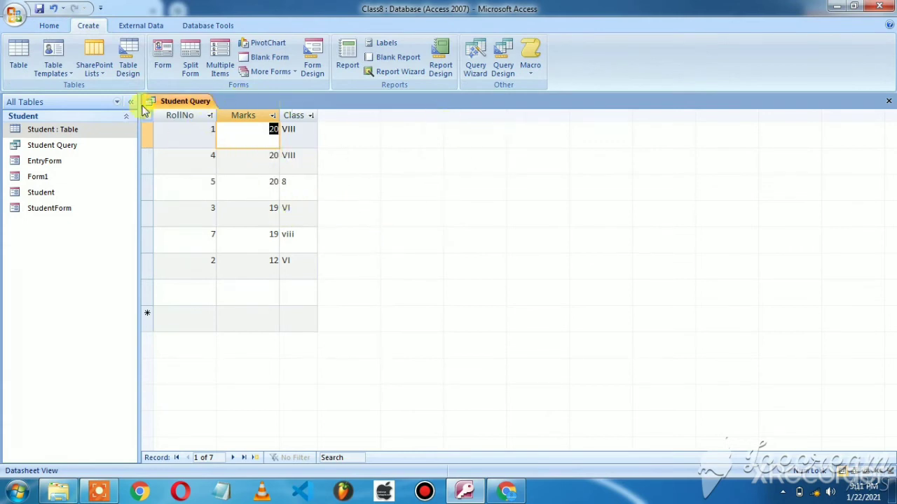
{"action": "left_click", "coordinate": [502, 64]}
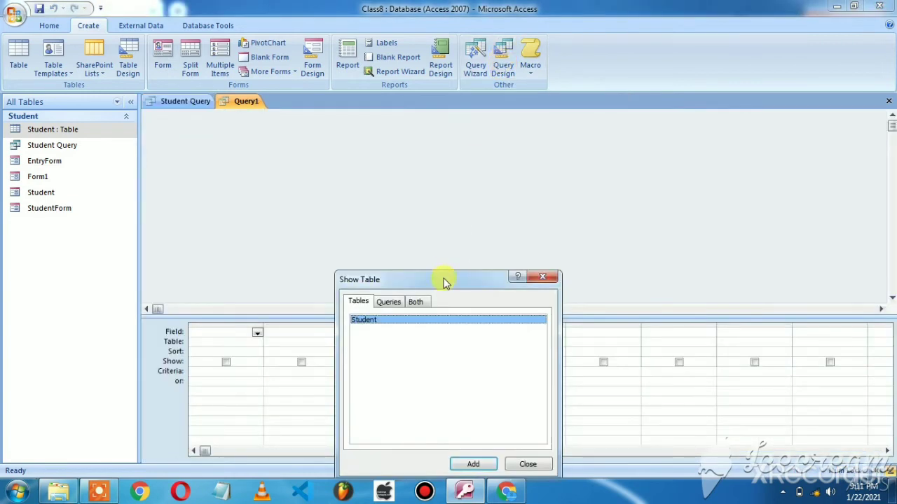
{"action": "left_click_drag", "start_coordinate": [444, 280], "coordinate": [442, 181]}
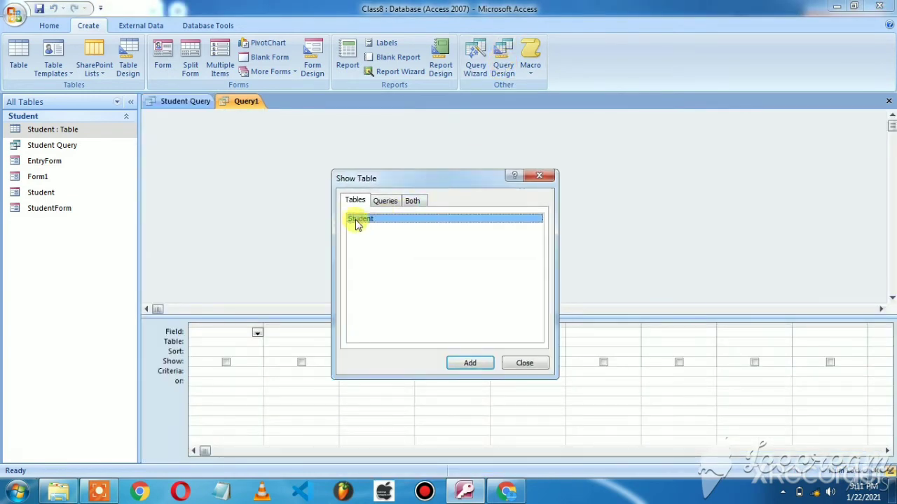
{"action": "left_click", "coordinate": [477, 363]}
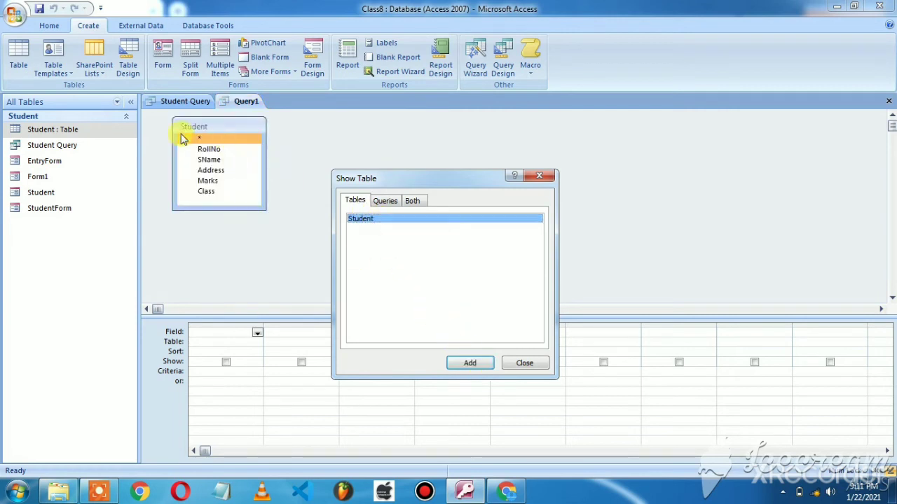
{"action": "left_click", "coordinate": [525, 364]}
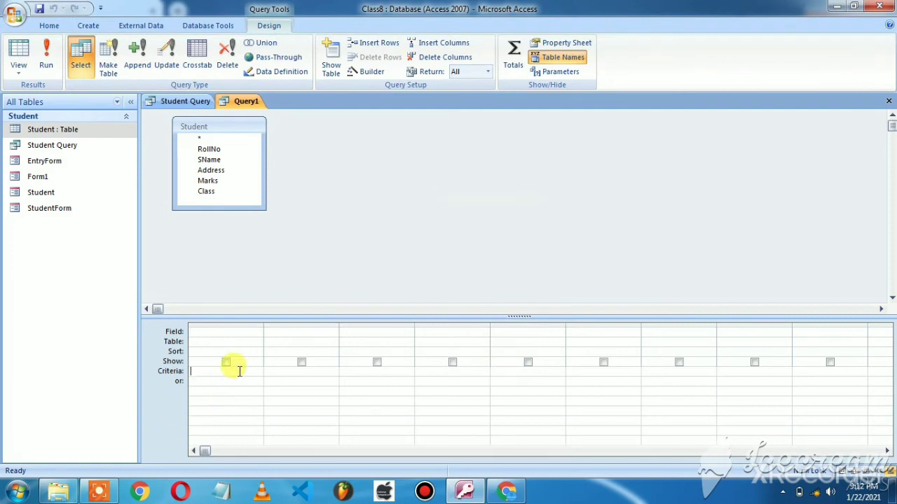
Step: Open the Expression Builder for the first column's Criteria cell and list the Student table's fields
{"action": "right_click", "coordinate": [239, 371]}
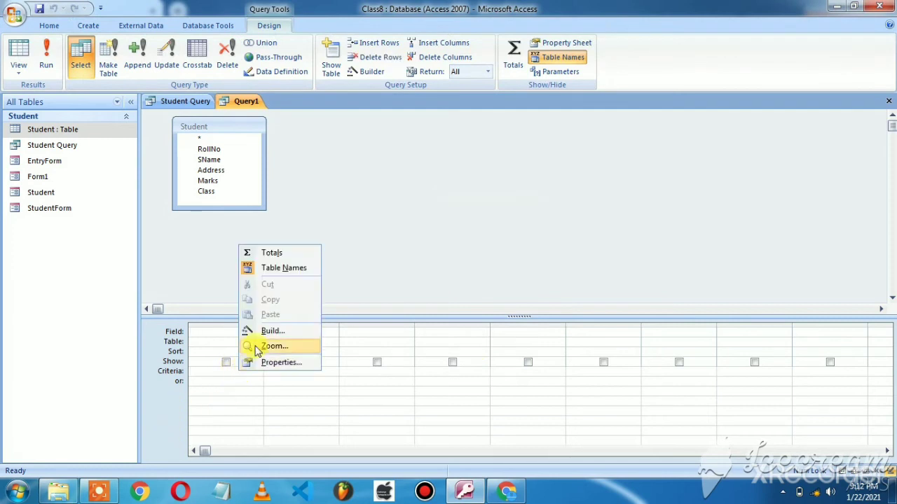
{"action": "left_click", "coordinate": [266, 337]}
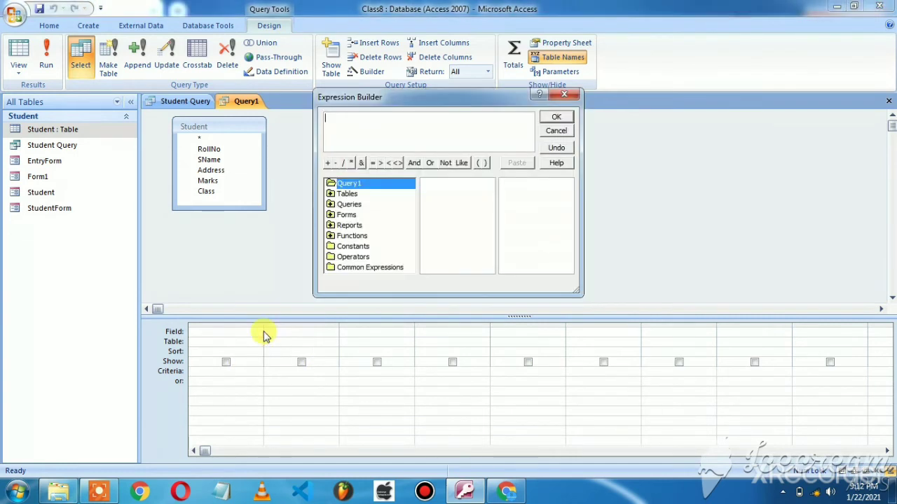
{"action": "left_click_drag", "start_coordinate": [412, 104], "coordinate": [430, 171]}
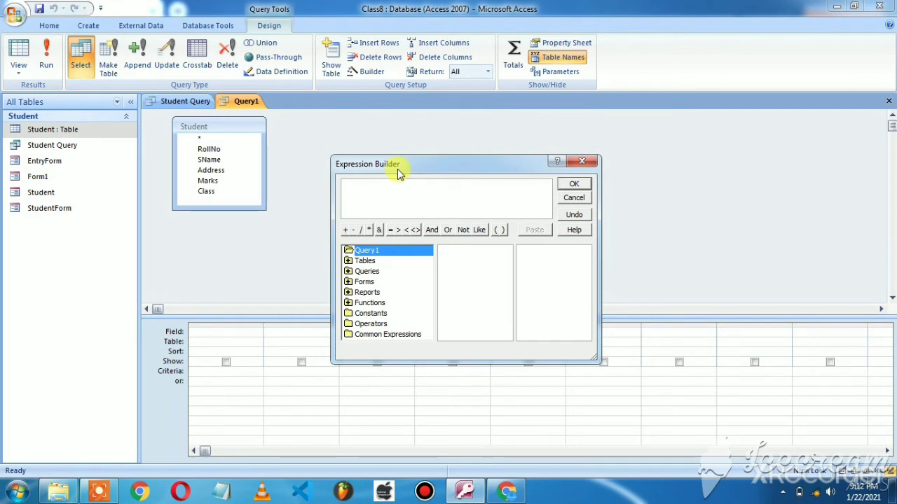
{"action": "left_click", "coordinate": [351, 260]}
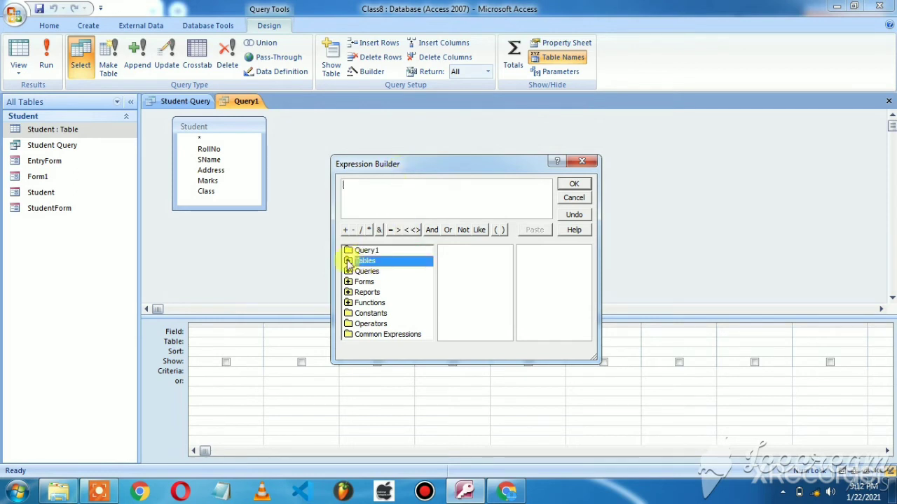
{"action": "left_click", "coordinate": [348, 261]}
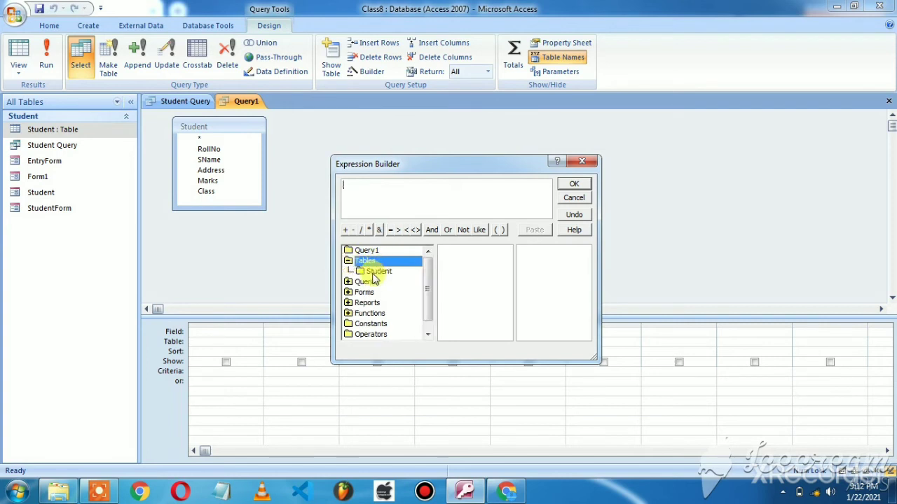
{"action": "left_click", "coordinate": [376, 273]}
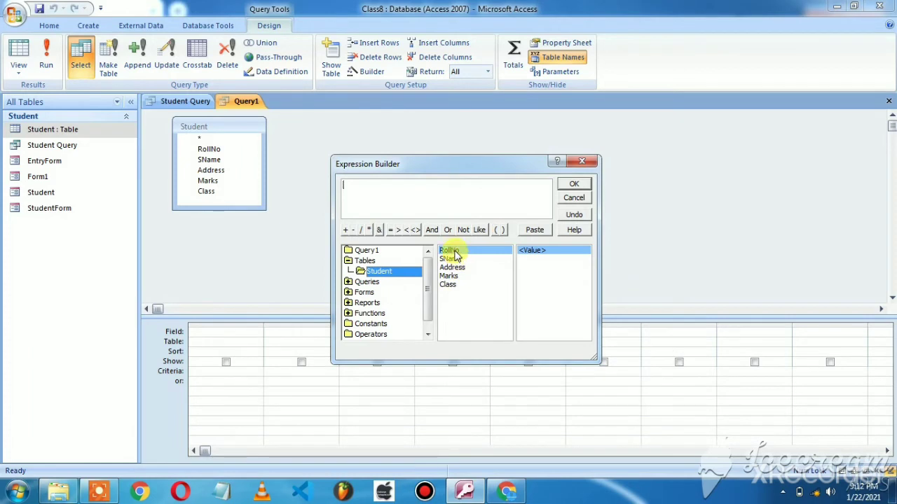
Step: Build the criteria expression from the Student fields RollNo, SName and Marks, ending in [Student]![Marks] > 15, and apply it
{"action": "double_click", "coordinate": [450, 251]}
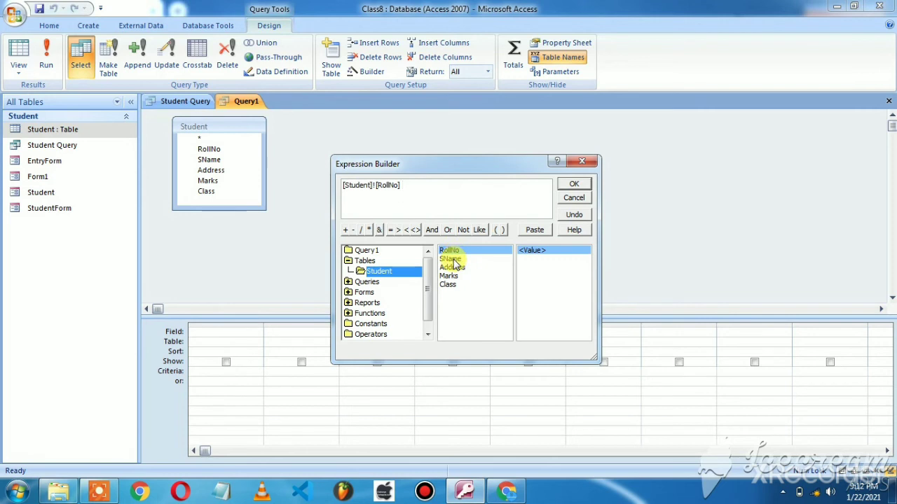
{"action": "double_click", "coordinate": [450, 259]}
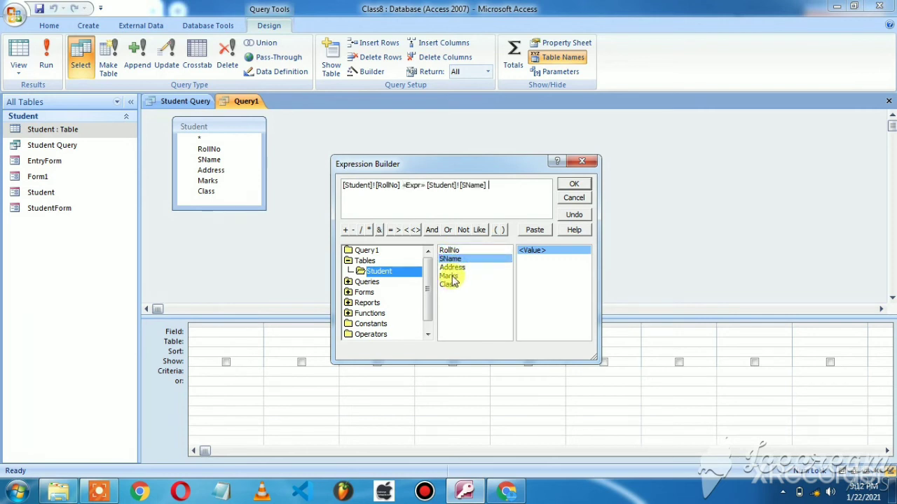
{"action": "double_click", "coordinate": [449, 277]}
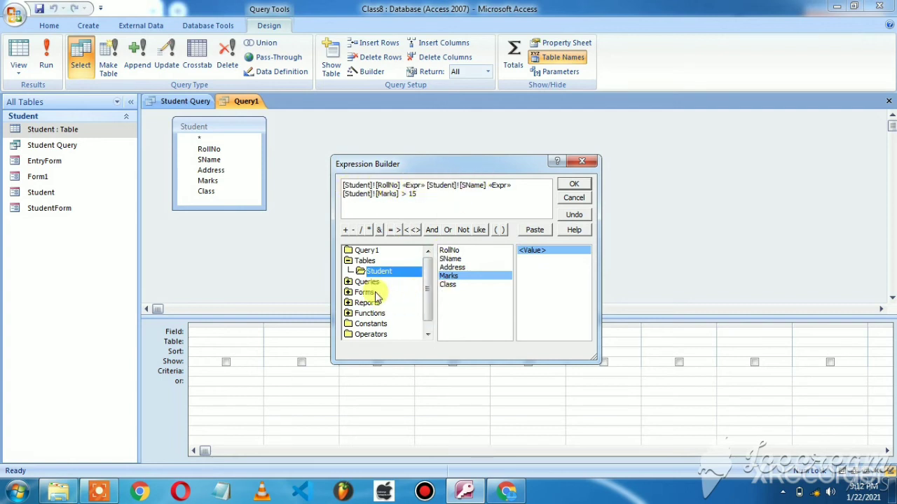
{"action": "left_click", "coordinate": [574, 185]}
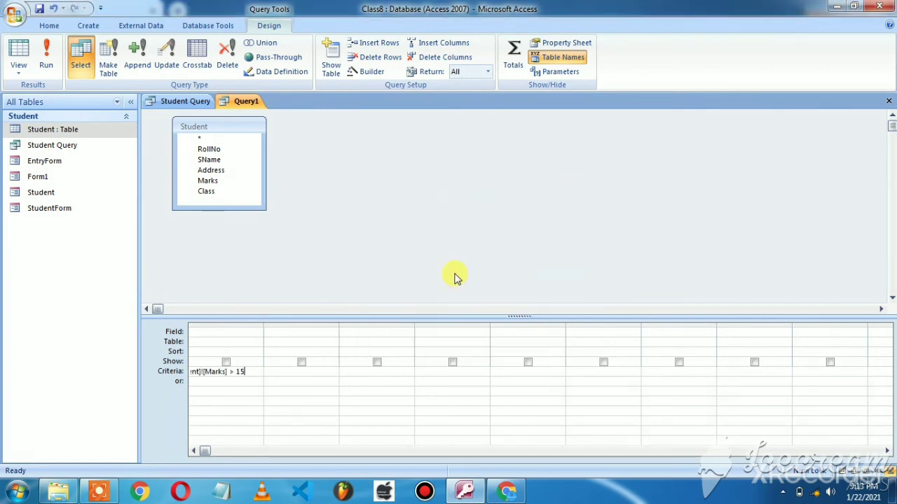
Step: Try to run the query with the combined criteria expression
{"action": "left_click_drag", "start_coordinate": [229, 372], "coordinate": [246, 372]}
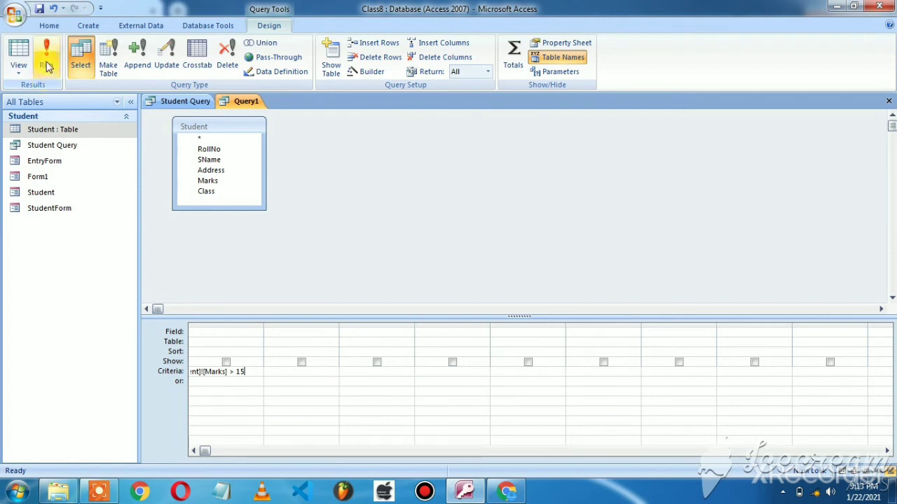
{"action": "left_click", "coordinate": [47, 60]}
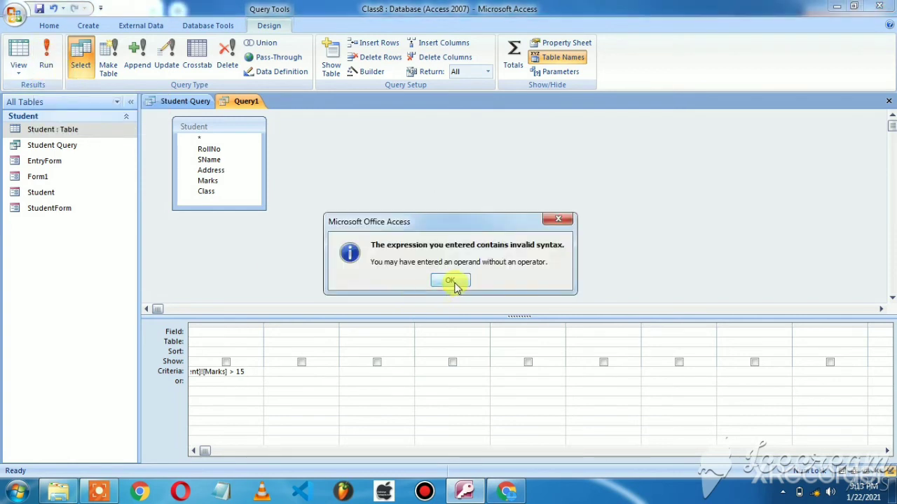
{"action": "left_click", "coordinate": [450, 281]}
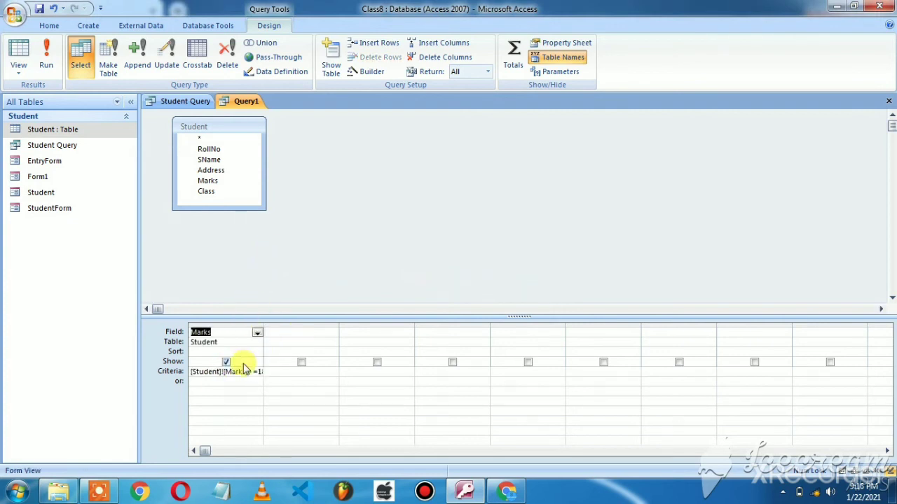
Step: Open the Marks column's criteria in the Expression Builder and clear the existing expression
{"action": "left_click", "coordinate": [256, 373]}
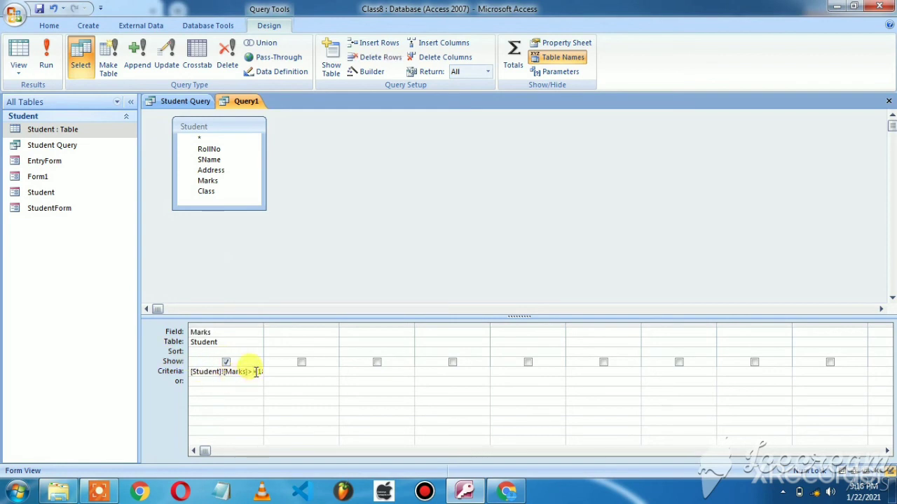
{"action": "right_click", "coordinate": [256, 371]}
{"action": "left_click", "coordinate": [289, 330]}
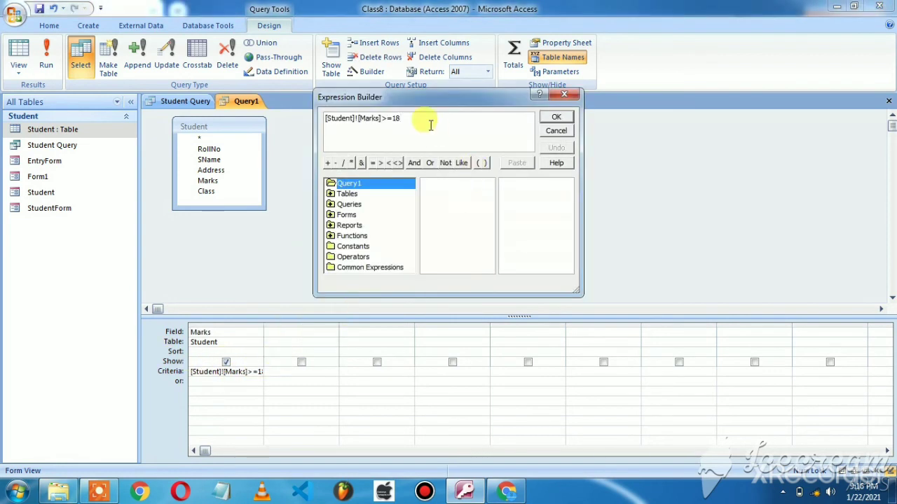
{"action": "left_click_drag", "start_coordinate": [420, 119], "coordinate": [326, 117]}
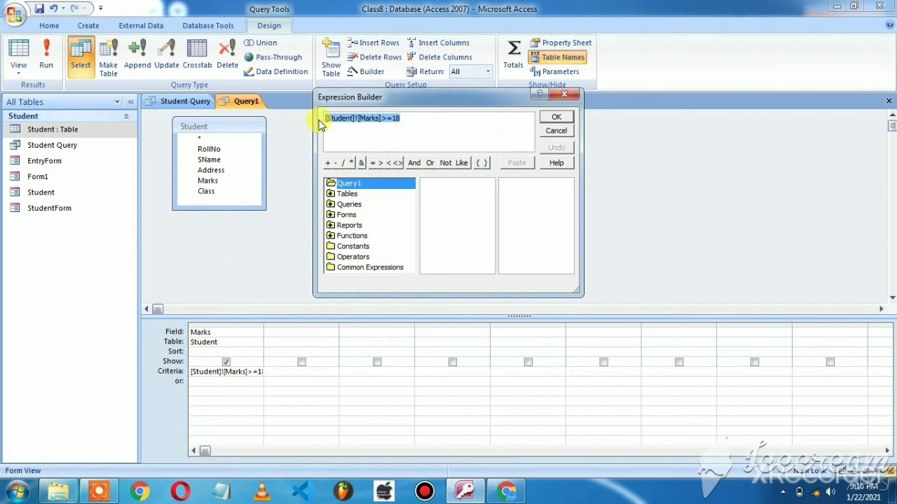
{"action": "key", "text": "Delete"}
Step: Build the expression [Student]![RollNo] from the Student table's fields and apply it as the first column's criteria
{"action": "double_click", "coordinate": [347, 194]}
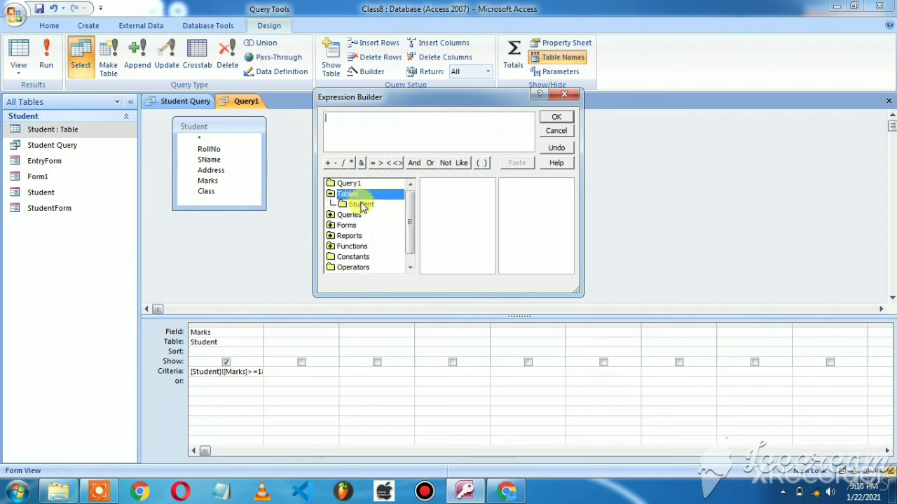
{"action": "left_click", "coordinate": [368, 204]}
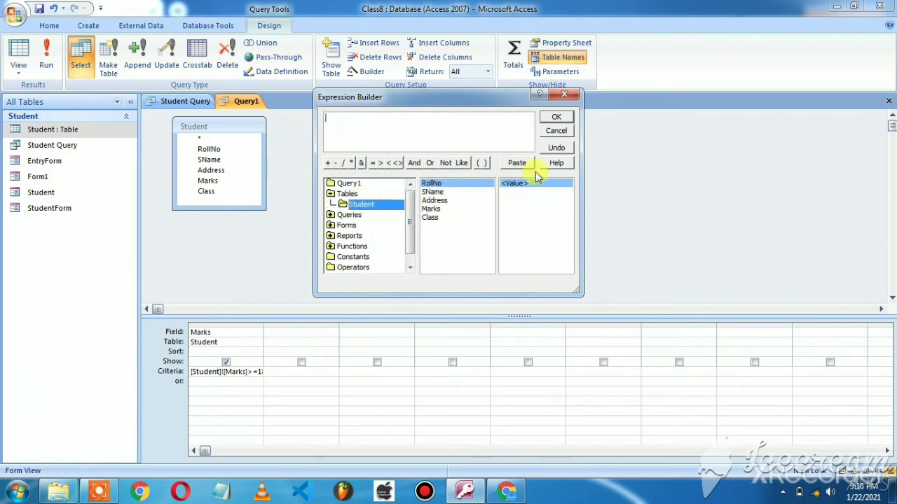
{"action": "double_click", "coordinate": [444, 184]}
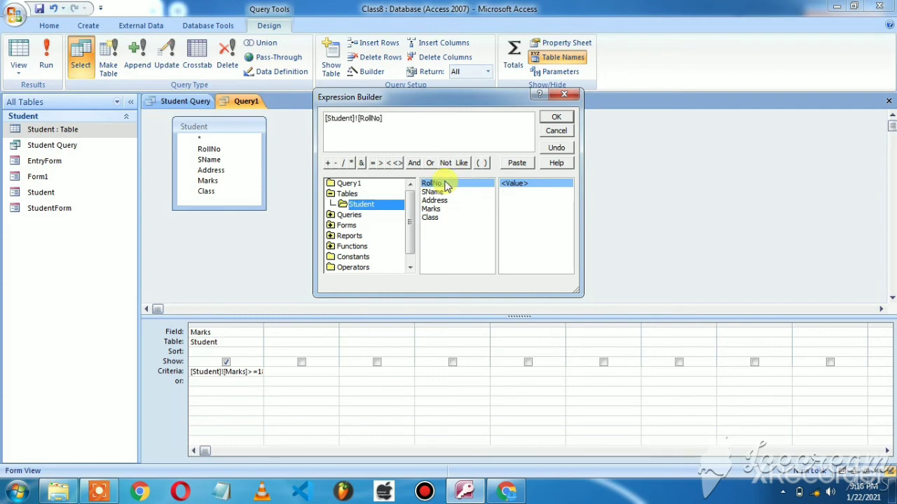
{"action": "left_click", "coordinate": [386, 118]}
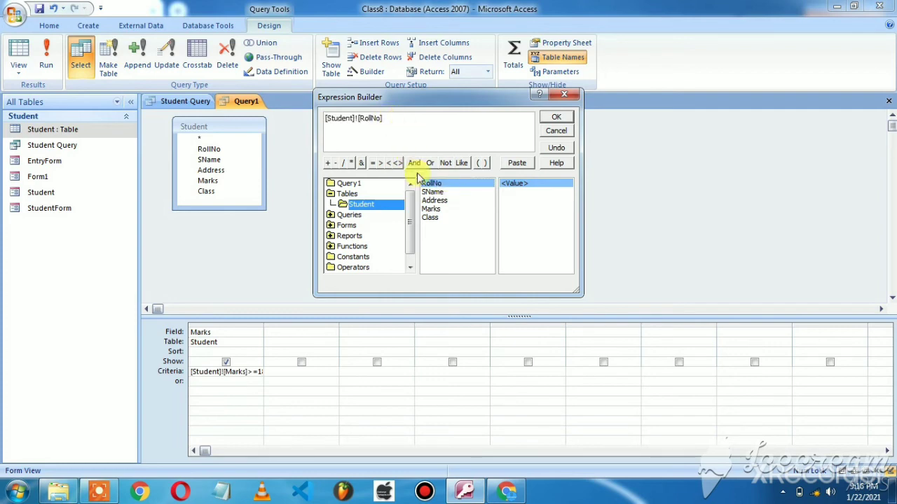
{"action": "double_click", "coordinate": [432, 209]}
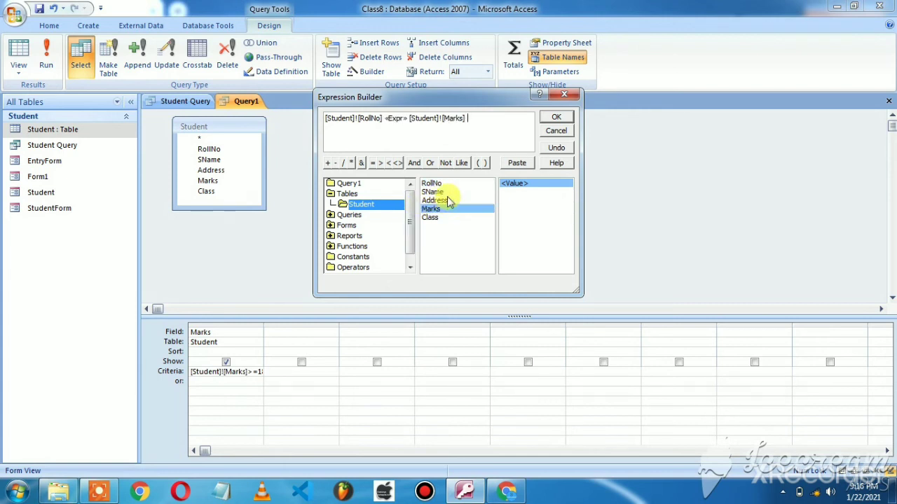
{"action": "key", "text": "BackSpace"}
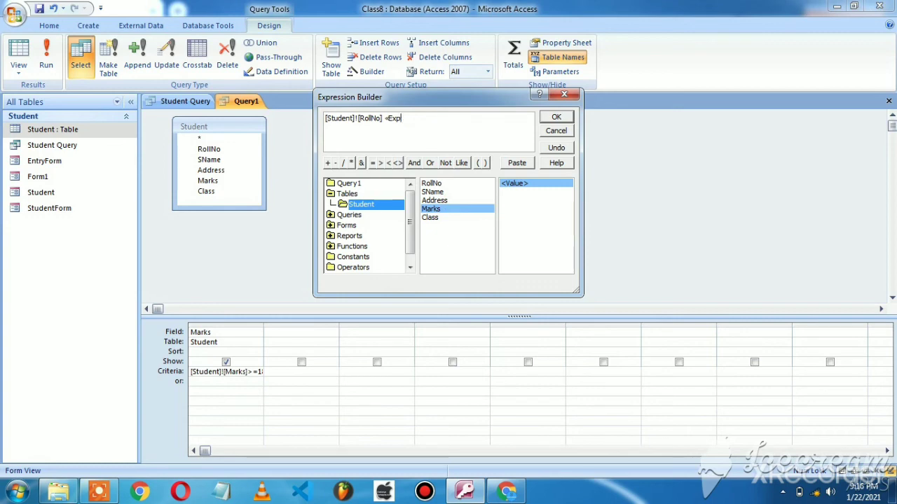
{"action": "left_click", "coordinate": [556, 117]}
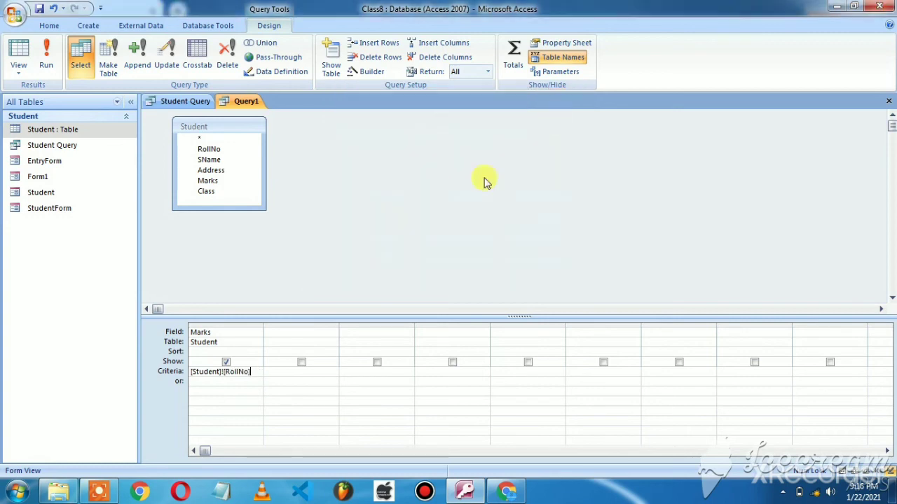
Step: Change the first column's field to RollNo and add Marks as the second column of the query grid
{"action": "left_click", "coordinate": [225, 332]}
{"action": "left_click", "coordinate": [258, 334]}
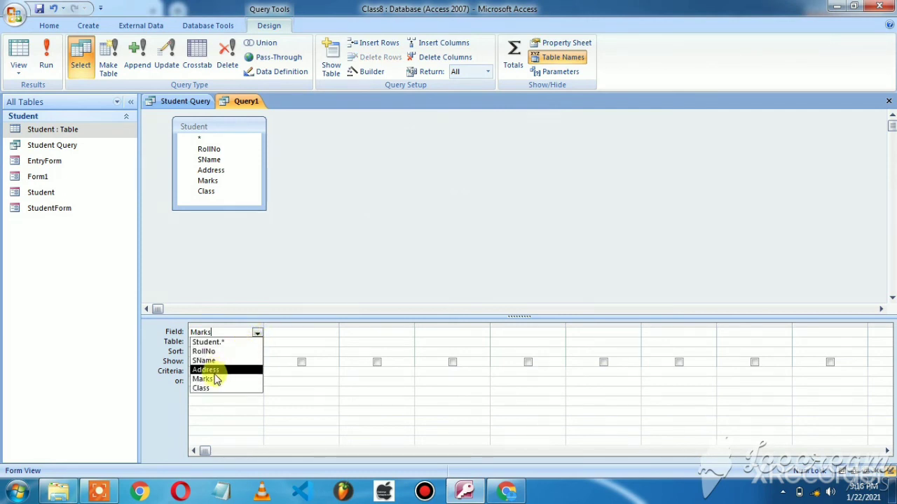
{"action": "left_click", "coordinate": [204, 351]}
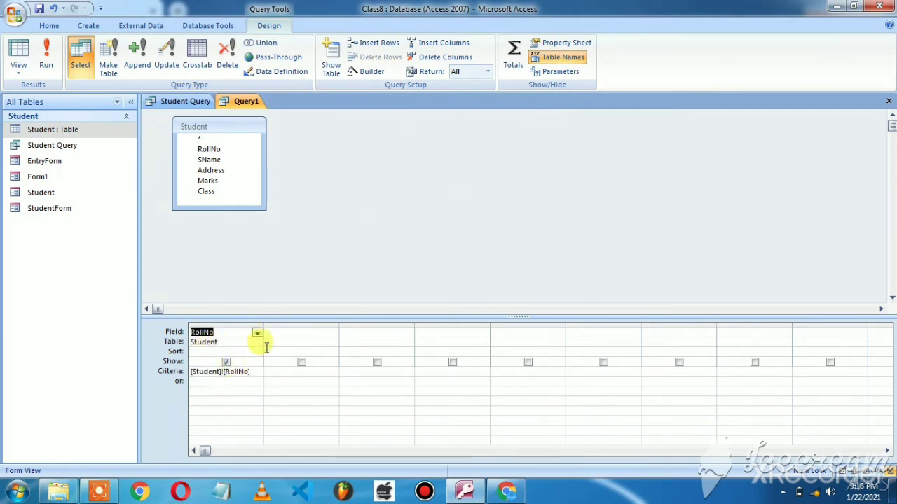
{"action": "left_click", "coordinate": [295, 333]}
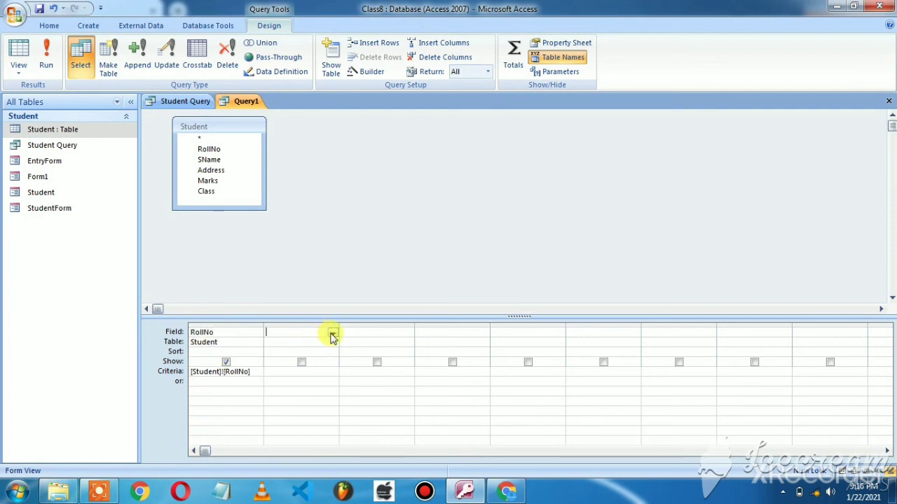
{"action": "left_click", "coordinate": [333, 333]}
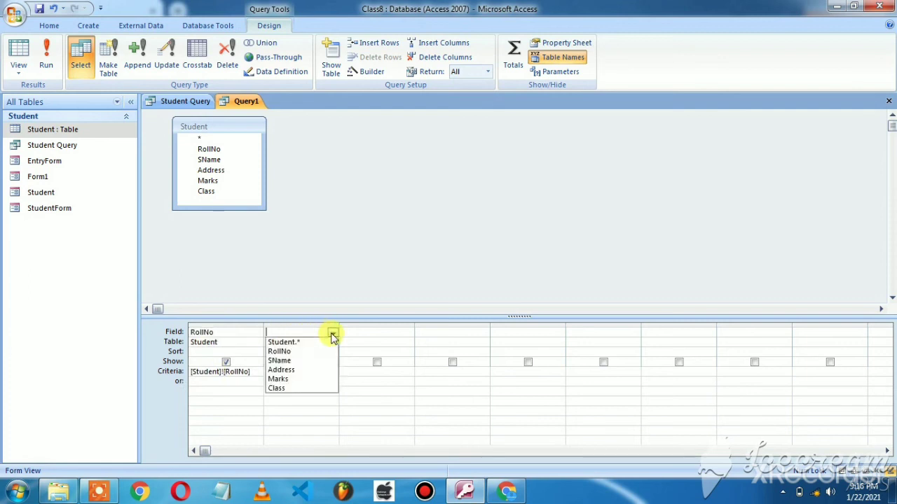
{"action": "left_click", "coordinate": [291, 375]}
{"action": "left_click", "coordinate": [285, 371]}
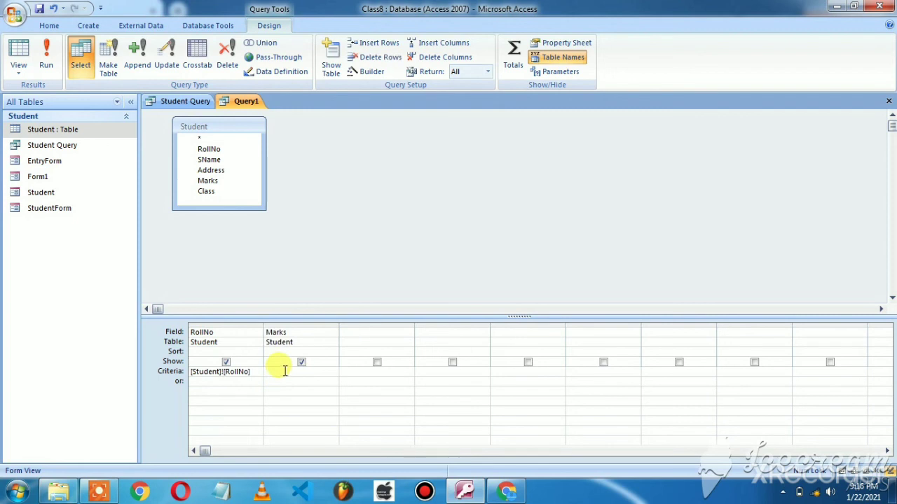
Step: Build the expression [Student]![Marks] >=15 as the Marks column's criteria in the Expression Builder and run the query
{"action": "right_click", "coordinate": [285, 371]}
{"action": "left_click", "coordinate": [319, 331]}
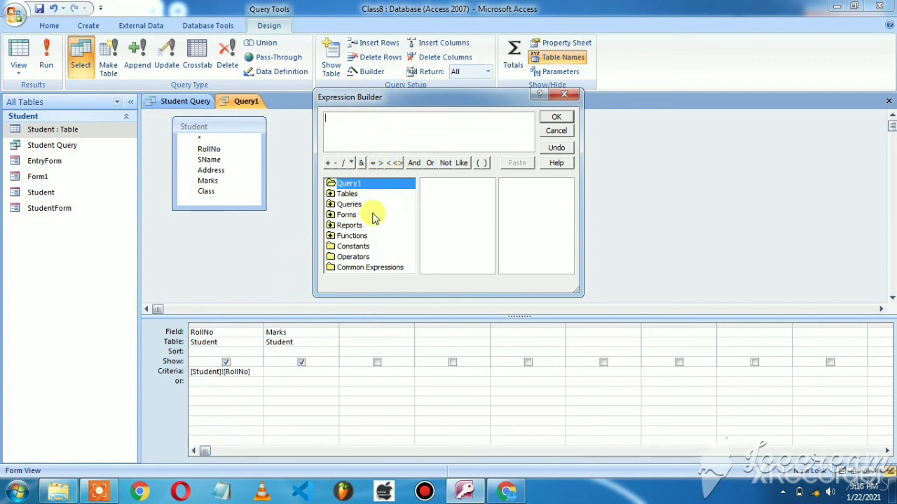
{"action": "type", "text": ">=15"}
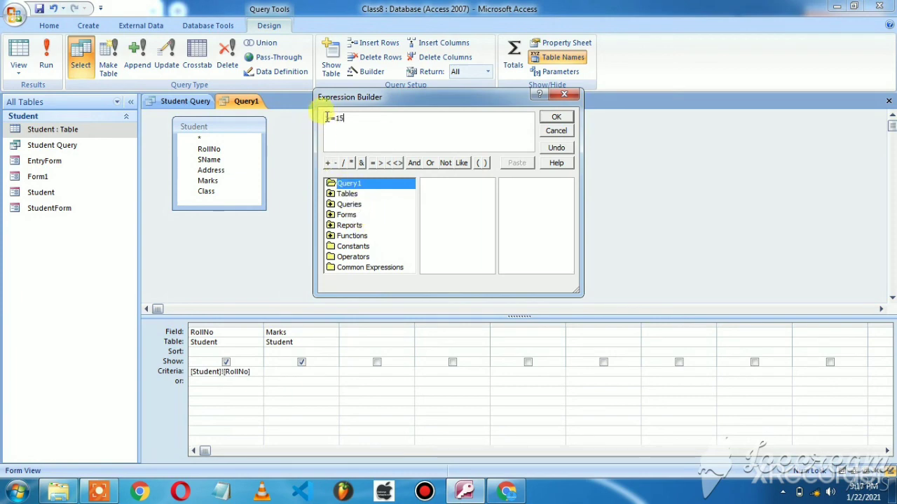
{"action": "double_click", "coordinate": [345, 194]}
{"action": "left_click", "coordinate": [356, 204]}
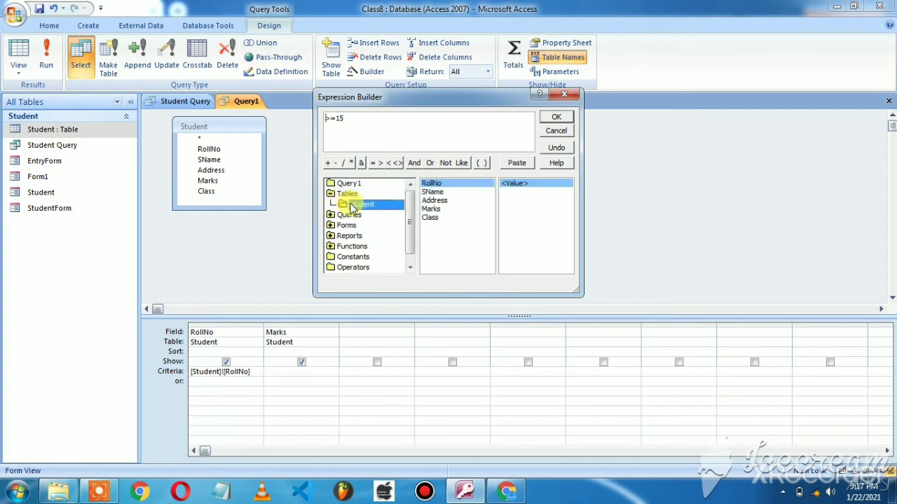
{"action": "double_click", "coordinate": [431, 209]}
{"action": "left_click", "coordinate": [564, 117]}
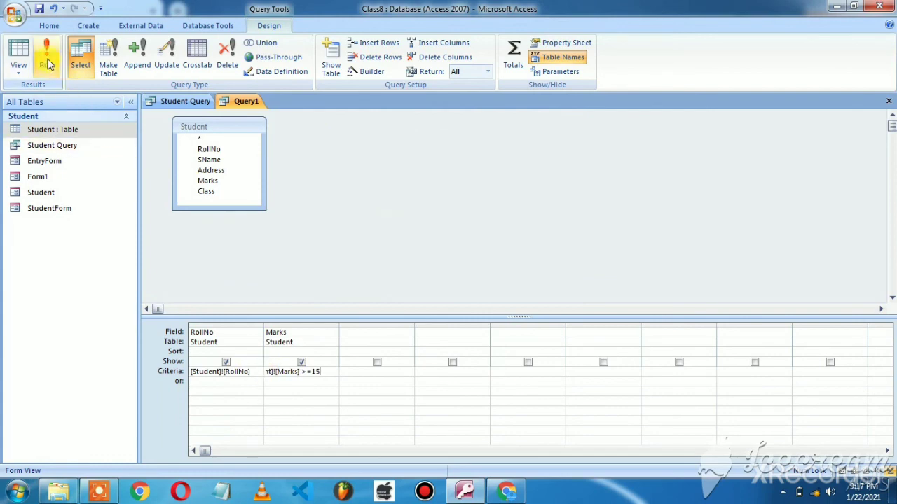
{"action": "left_click", "coordinate": [46, 61]}
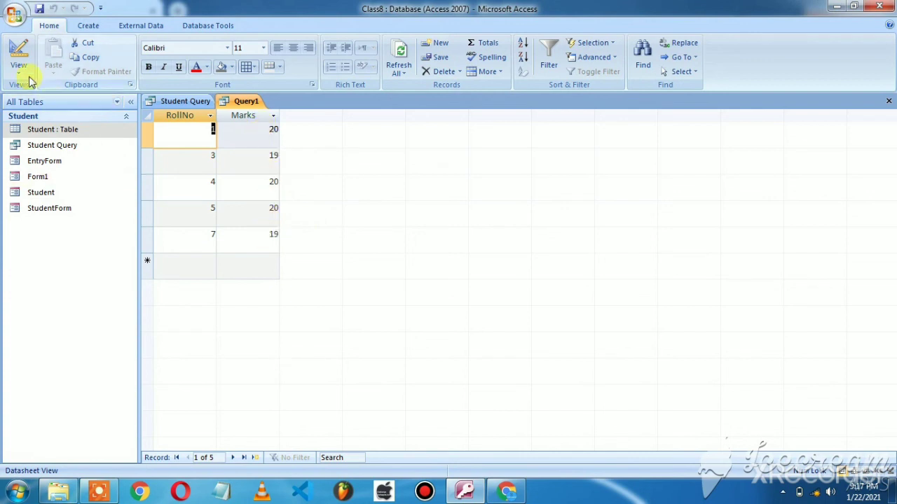
Step: Return to the query design, change the Marks criteria to [Student]![Marks]<=15 in the Expression Builder, and run the query again
{"action": "left_click", "coordinate": [17, 53]}
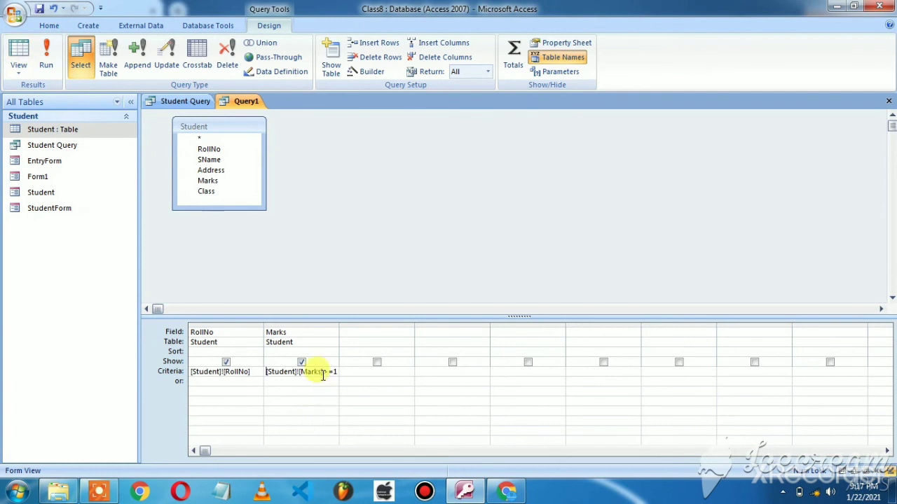
{"action": "right_click", "coordinate": [321, 371]}
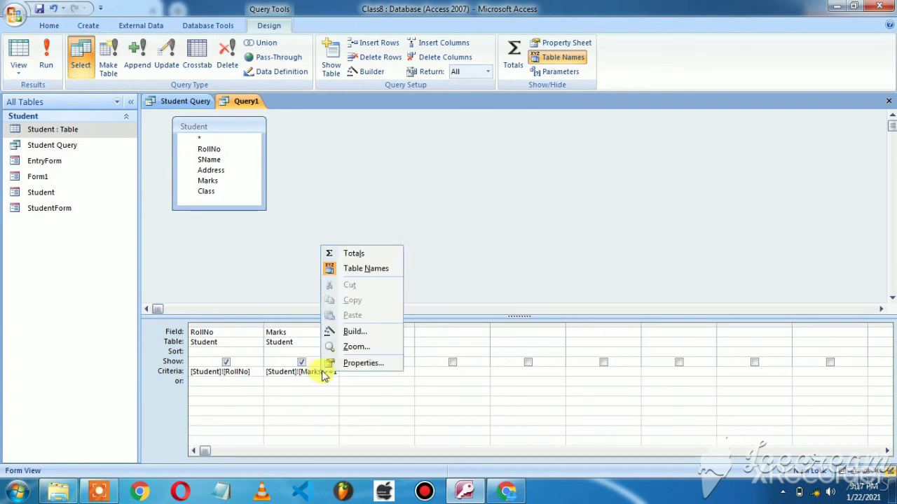
{"action": "left_click", "coordinate": [342, 331]}
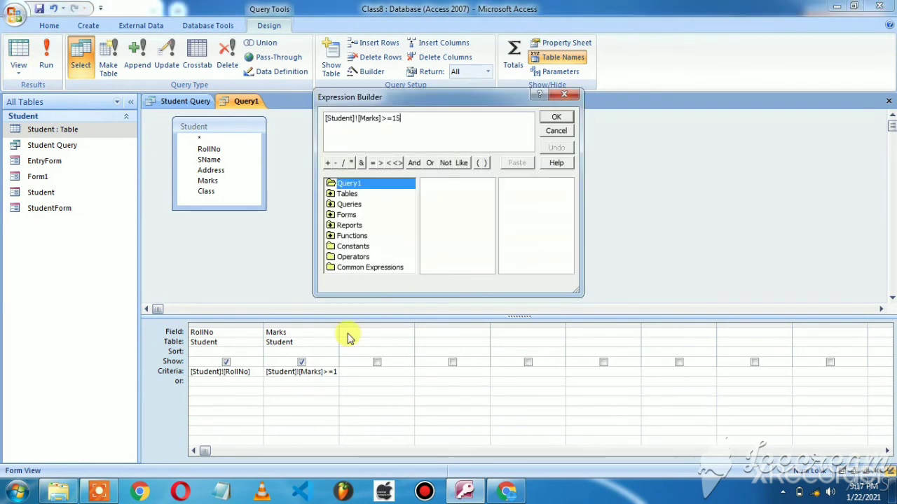
{"action": "left_click", "coordinate": [389, 119]}
{"action": "key", "text": "BackSpace"}
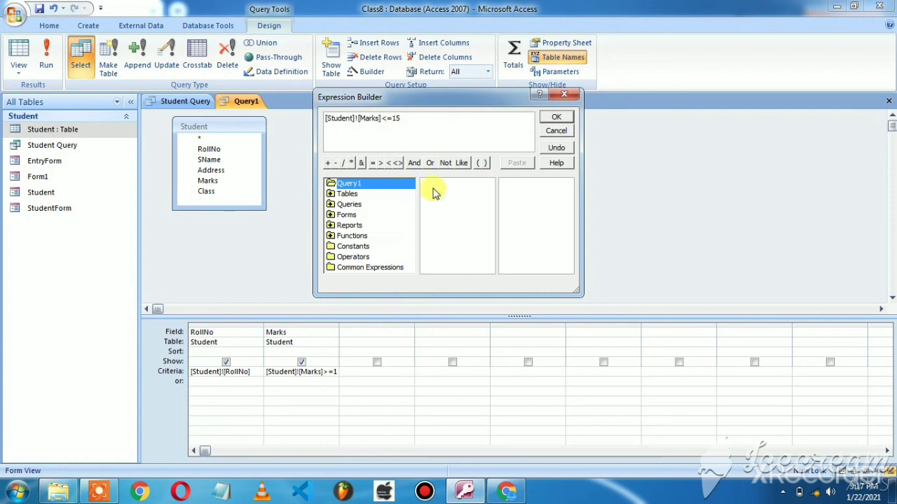
{"action": "left_click", "coordinate": [555, 117]}
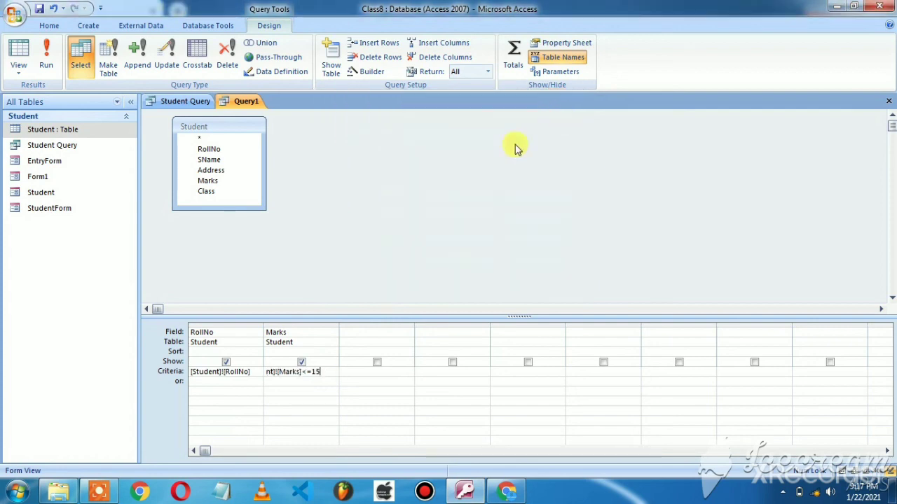
{"action": "left_click", "coordinate": [45, 63]}
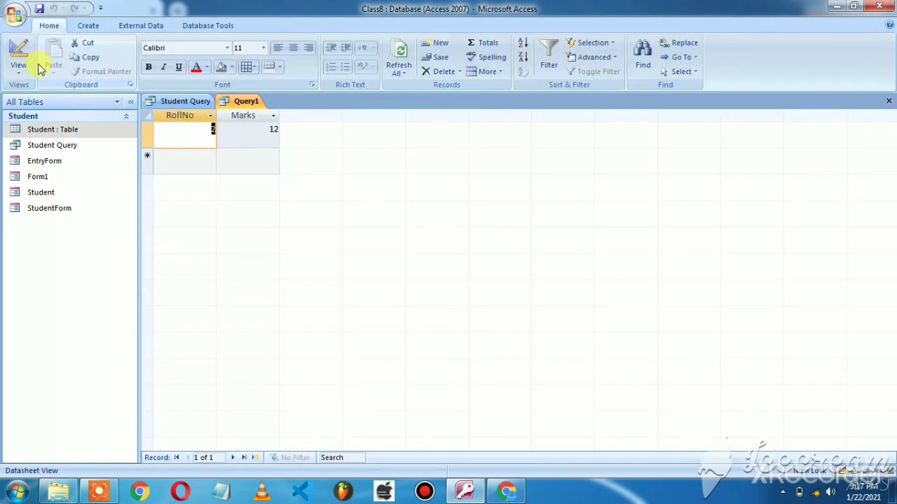
{"action": "left_click", "coordinate": [270, 130]}
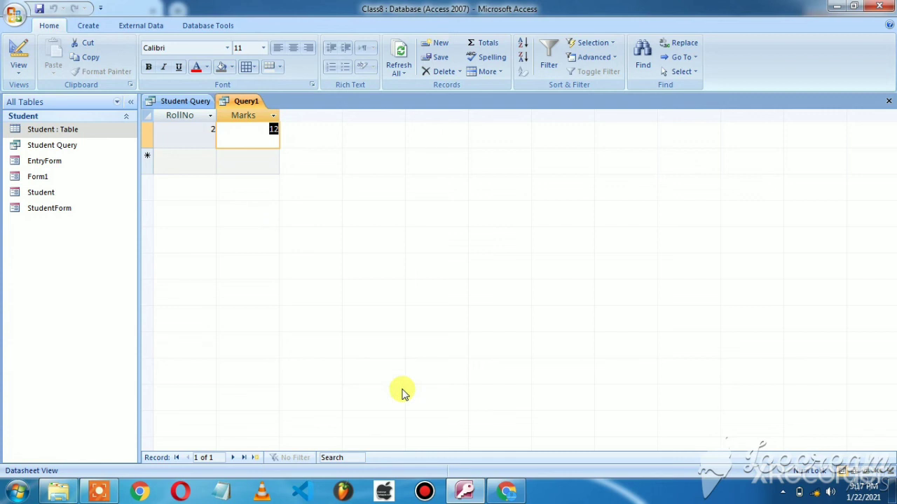
Step: Switch to the Chapter 7 PDF in Chrome and review the exercise questions, fill-in-the-blanks and true/false statements on page 5
{"action": "left_click", "coordinate": [506, 492]}
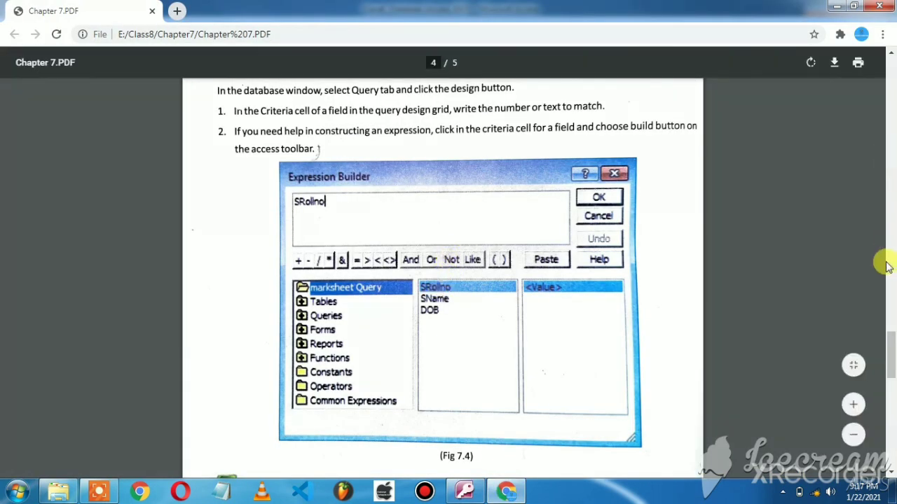
{"action": "left_click_drag", "start_coordinate": [891, 346], "coordinate": [894, 428]}
{"action": "scroll", "coordinate": [358, 334], "scroll_direction": "up", "scroll_amount": 3}
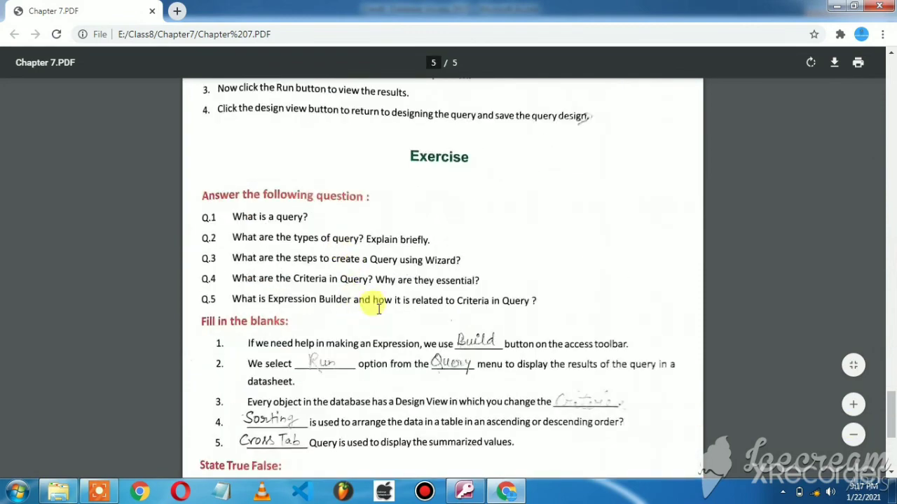
{"action": "left_click_drag", "start_coordinate": [378, 309], "coordinate": [365, 252]}
{"action": "double_click", "coordinate": [436, 402]}
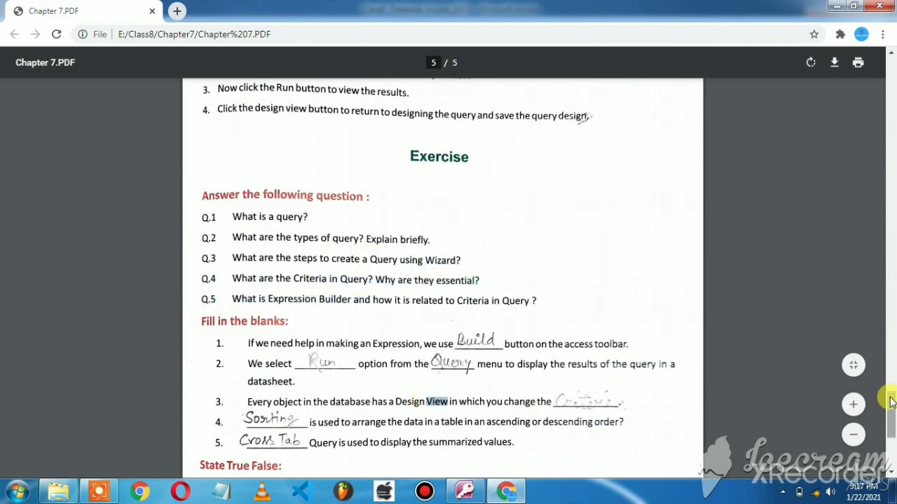
{"action": "left_click_drag", "start_coordinate": [891, 400], "coordinate": [892, 448]}
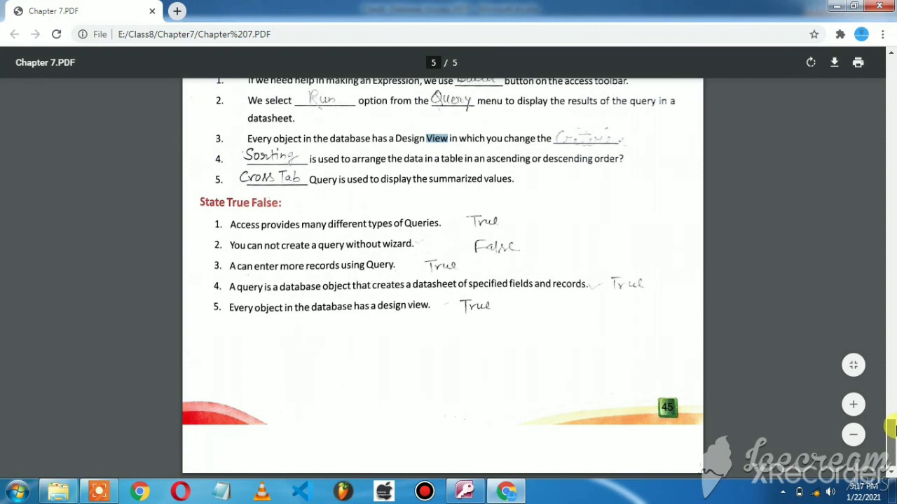
{"action": "left_click_drag", "start_coordinate": [892, 428], "coordinate": [892, 425]}
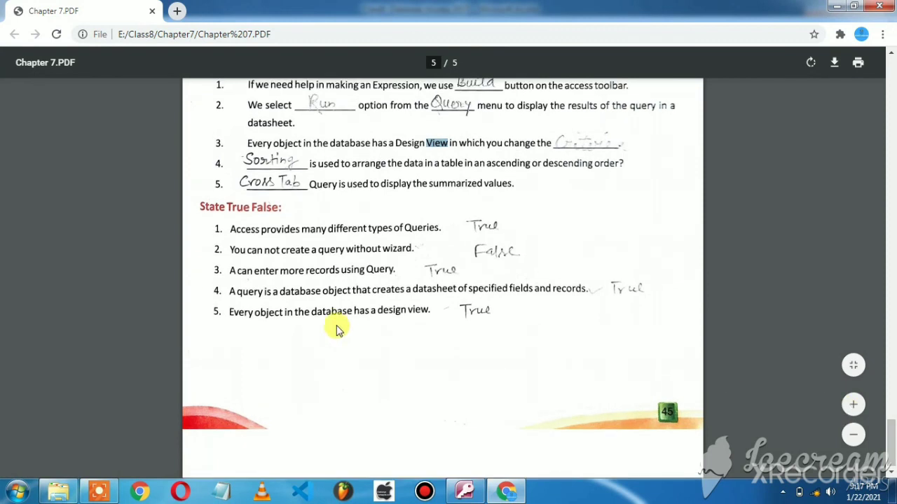